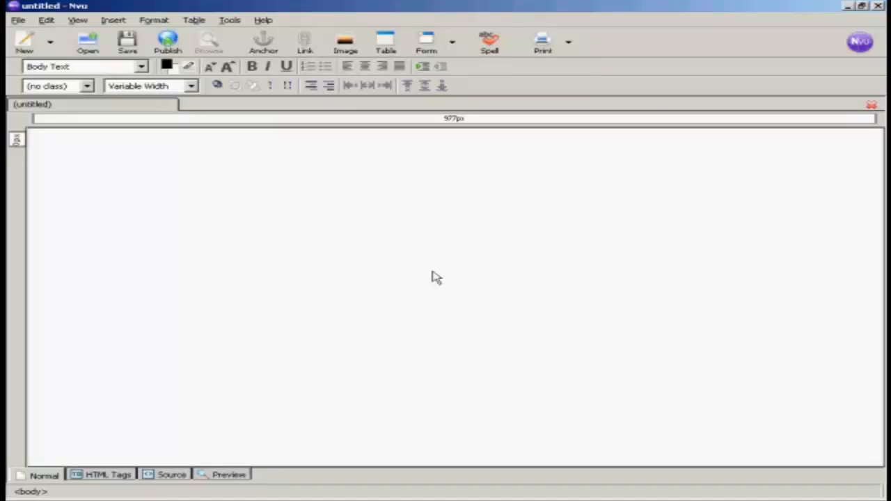
# Insert a 2-row by 3-column table on the blank page and place the caret in its first cell
pyautogui.click(388, 43)
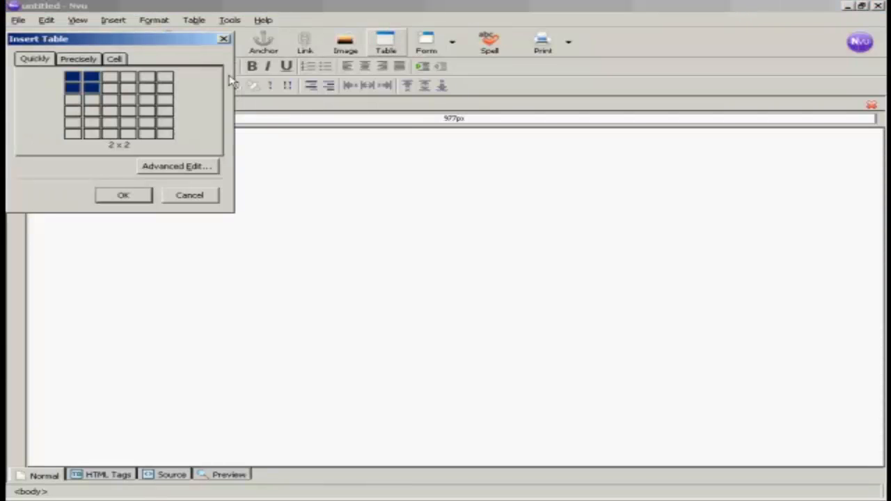
pyautogui.click(111, 96)
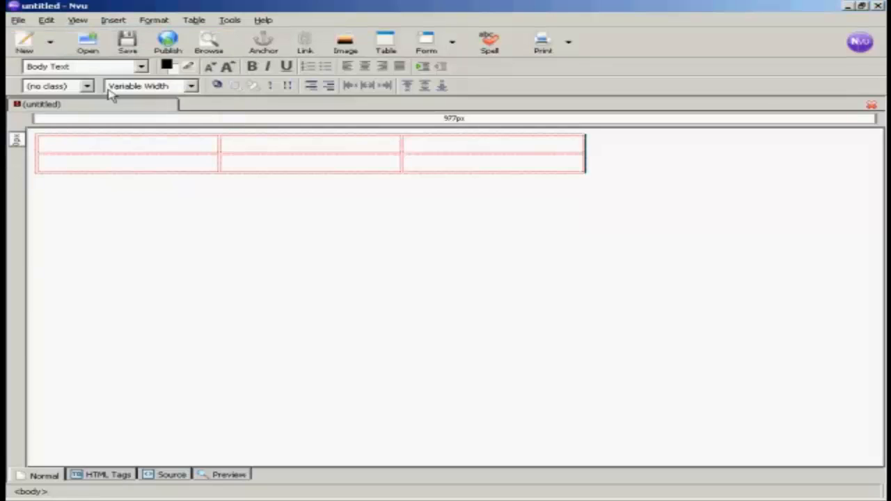
pyautogui.click(38, 141)
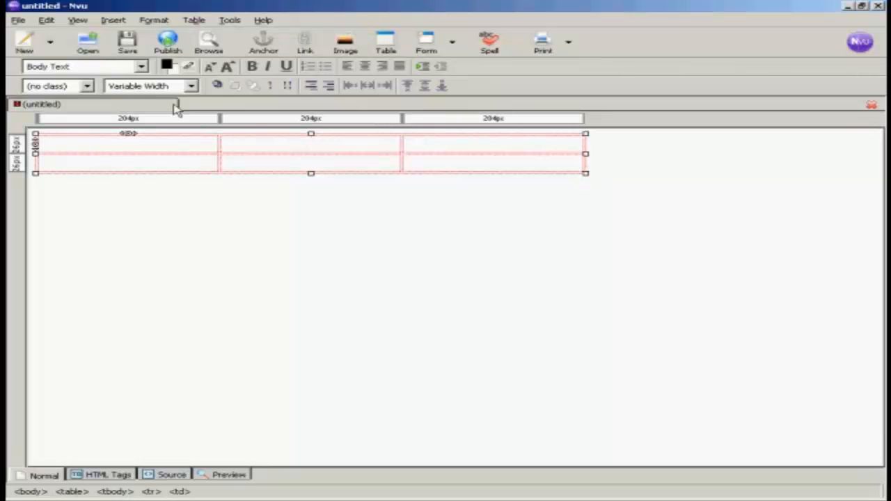
# Set the table's alignment to Center in Table Properties and apply it
pyautogui.click(193, 22)
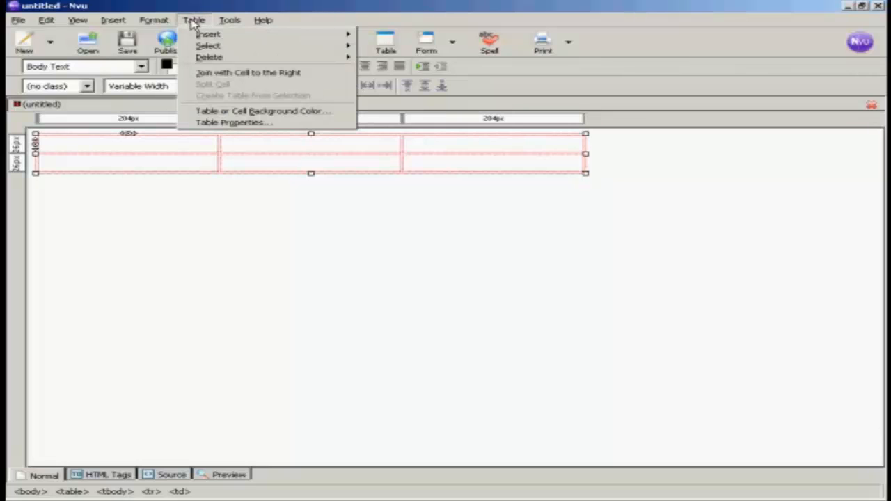
pyautogui.click(239, 124)
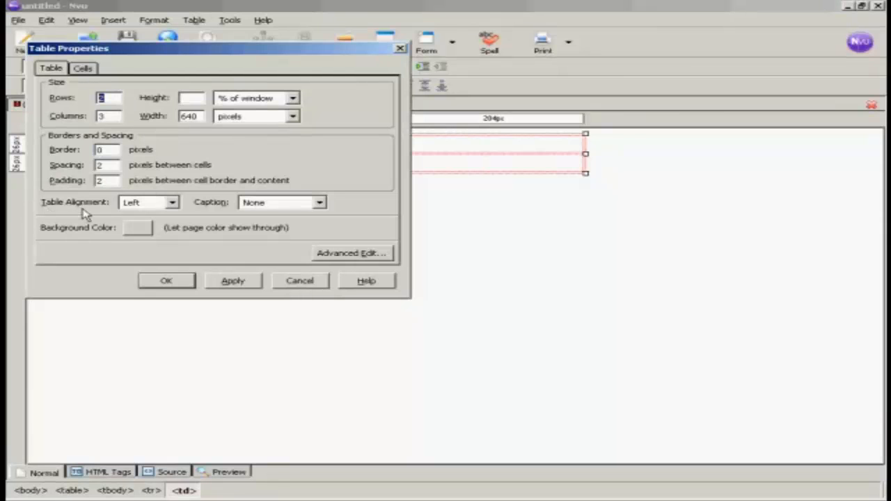
pyautogui.click(173, 203)
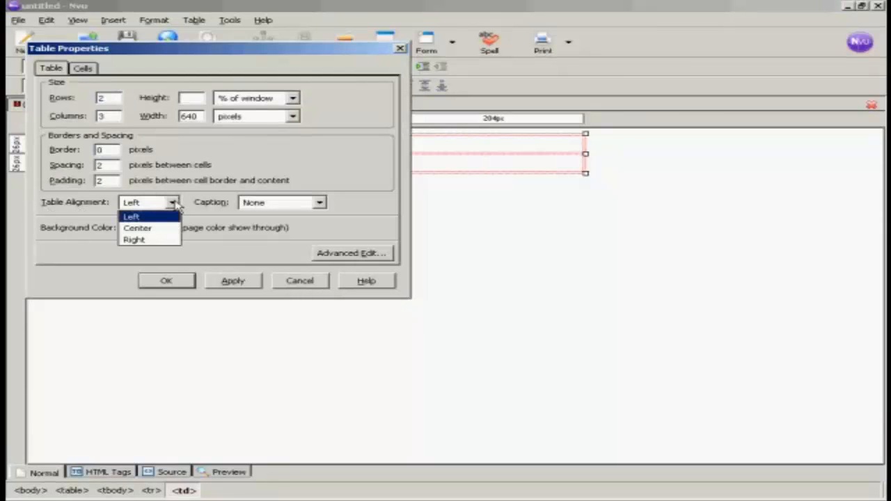
pyautogui.click(146, 229)
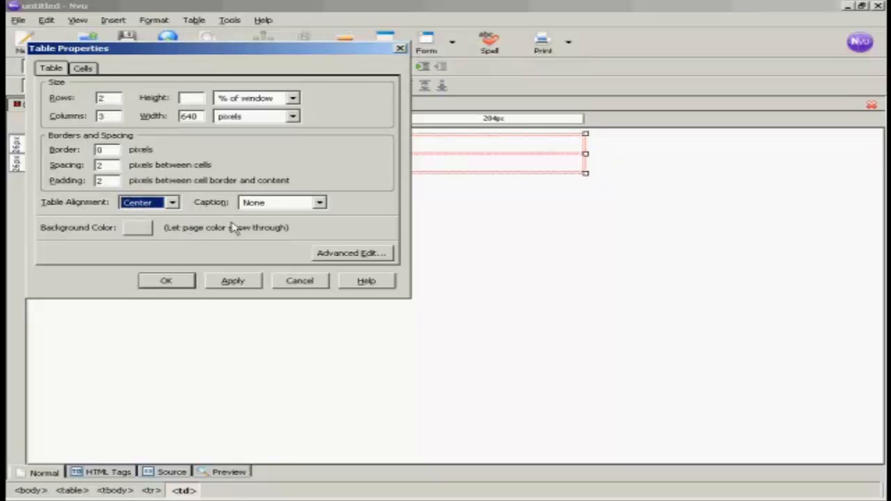
pyautogui.click(235, 284)
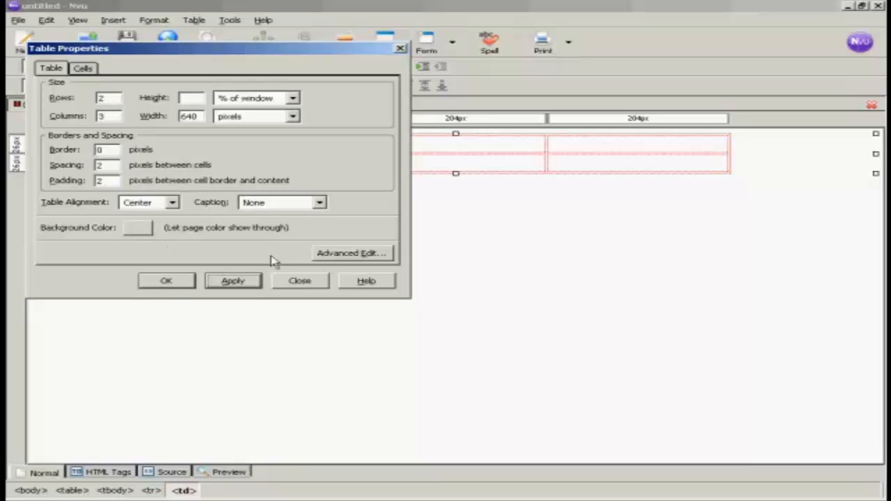
pyautogui.click(170, 285)
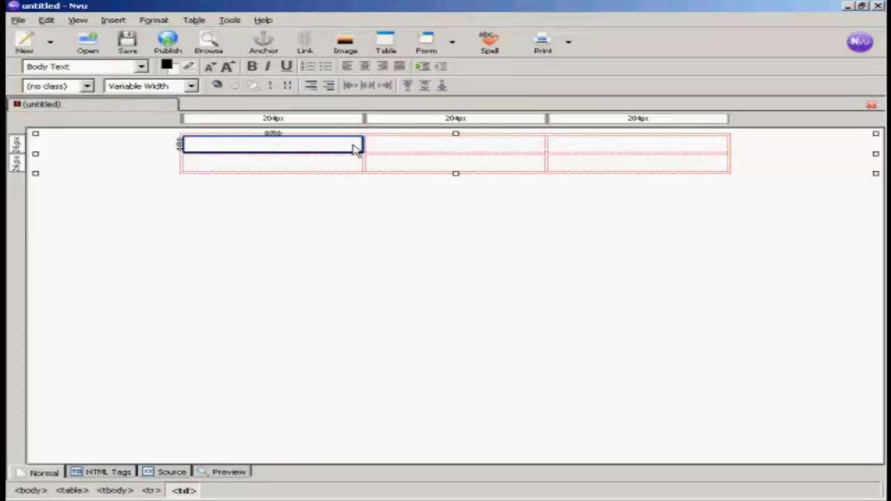
# Select the table's top row and join its three cells into one 628px cell
pyautogui.click(193, 21)
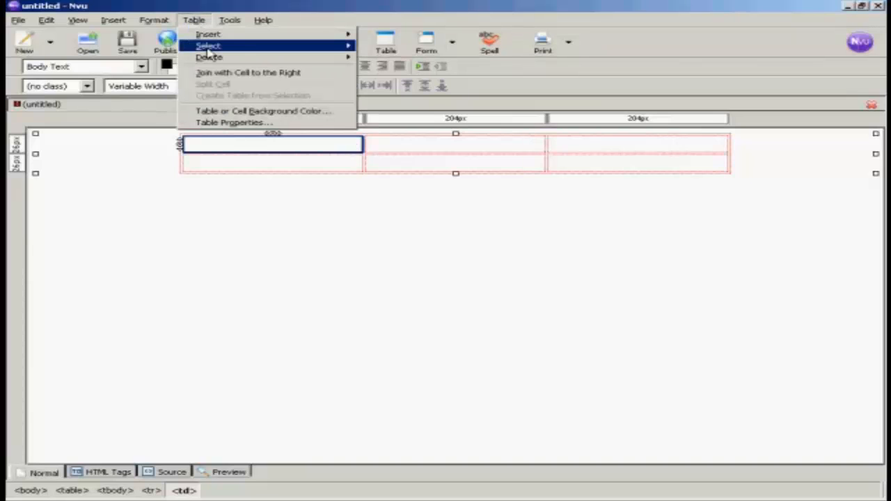
pyautogui.moveTo(206, 49)
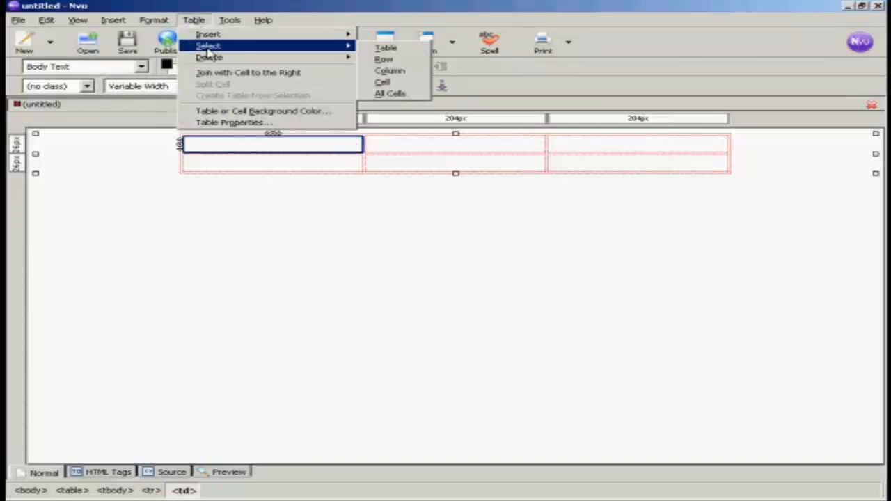
pyautogui.click(384, 60)
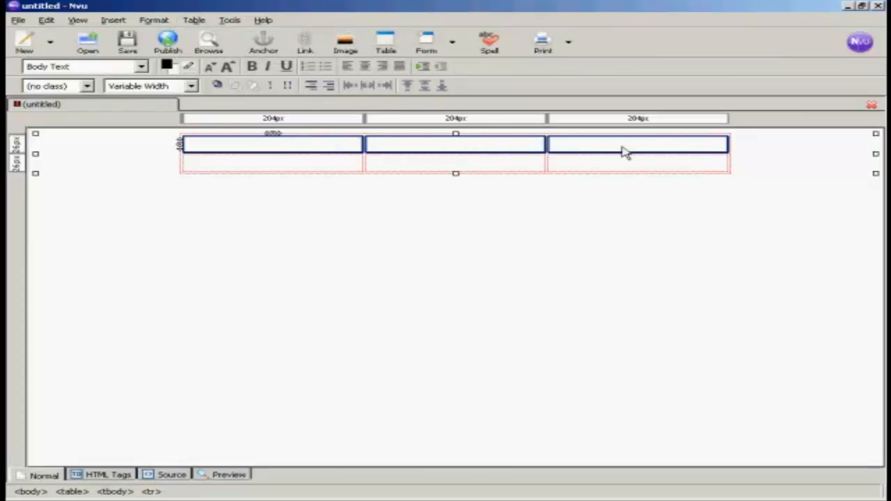
pyautogui.click(199, 24)
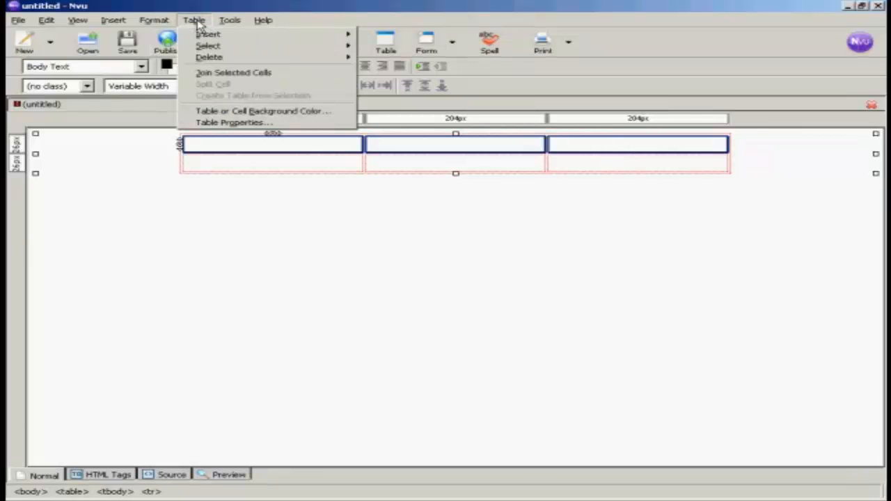
pyautogui.click(248, 74)
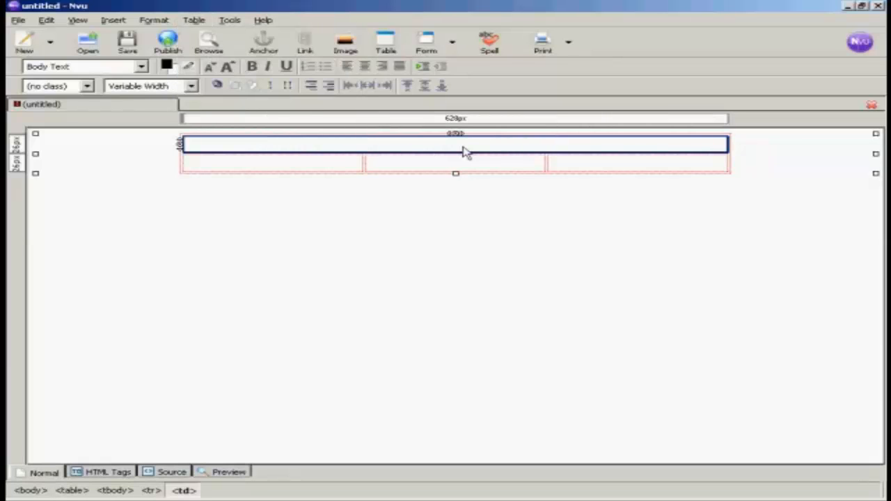
pyautogui.click(318, 163)
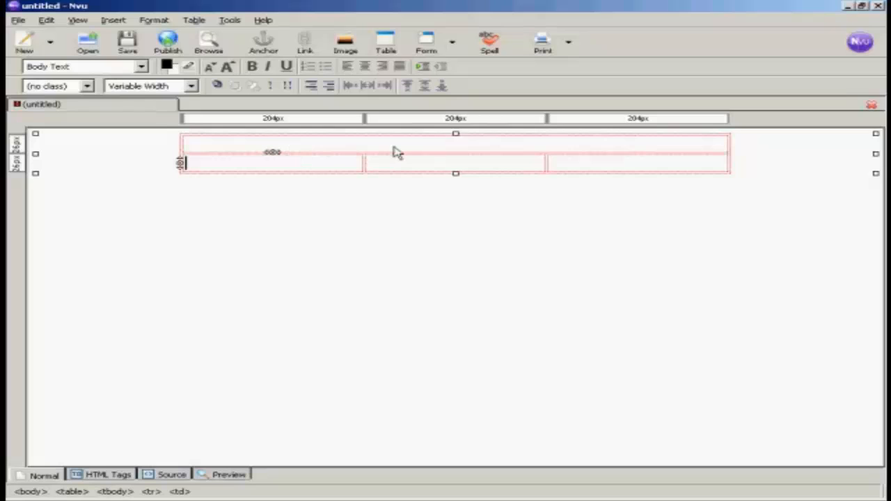
# Center the top cell as Heading 1 and type the headline 'Download Our FREE Report Today and Discover an Amazing Benefit!'
pyautogui.click(336, 148)
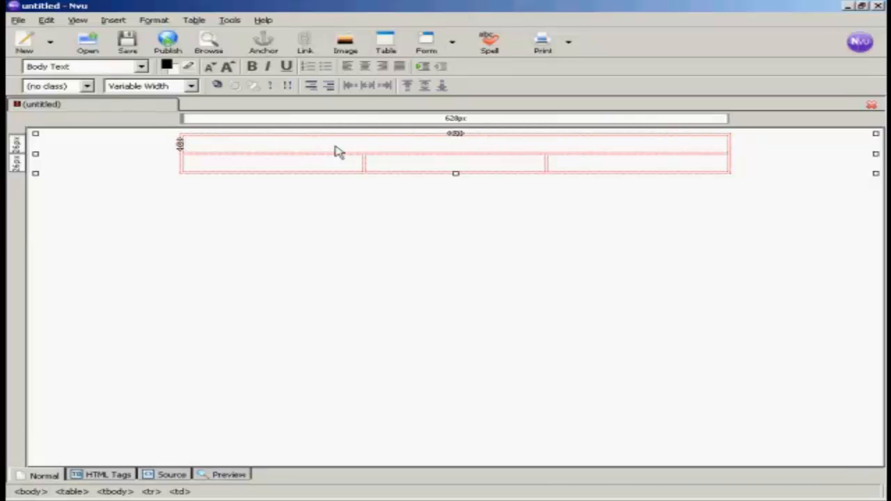
pyautogui.click(365, 67)
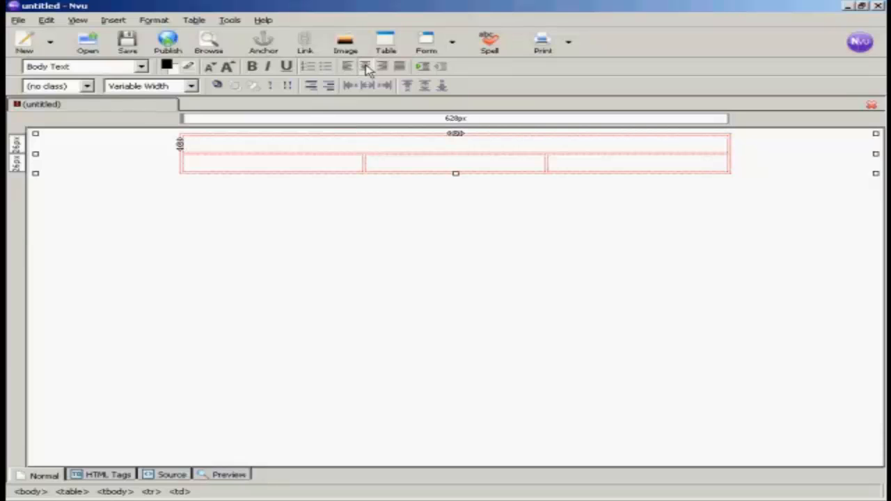
pyautogui.click(141, 67)
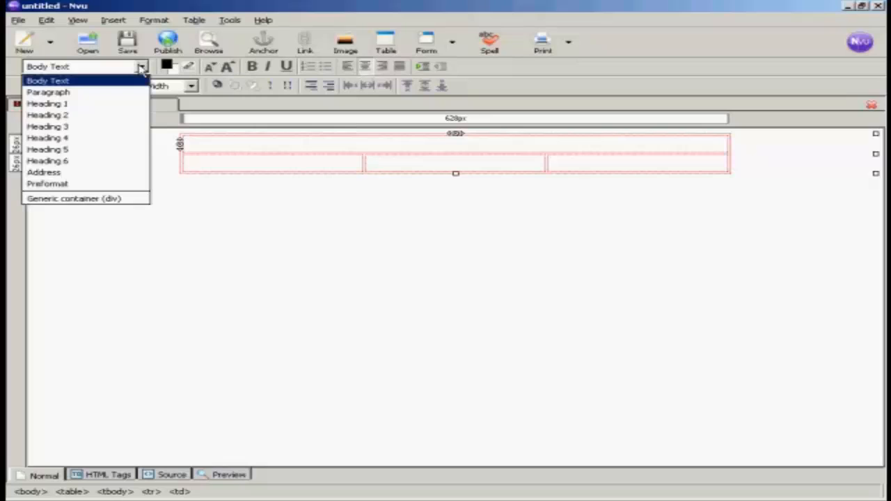
pyautogui.click(55, 105)
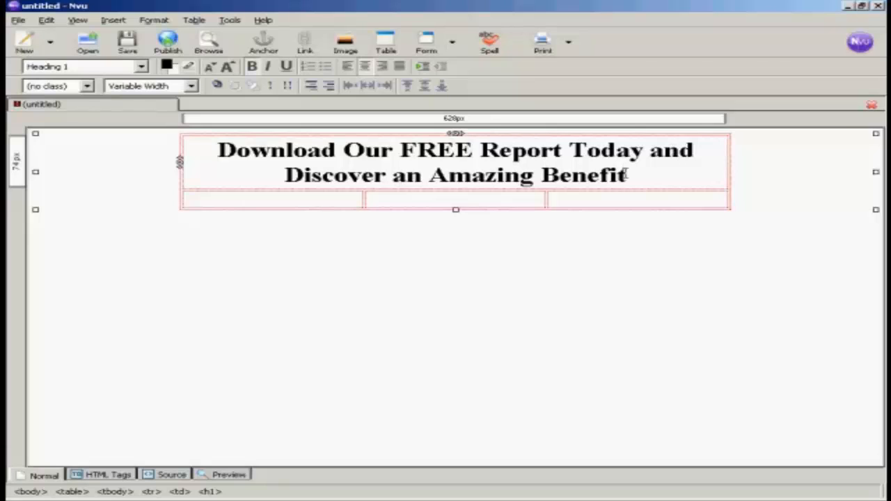
pyautogui.write('!')
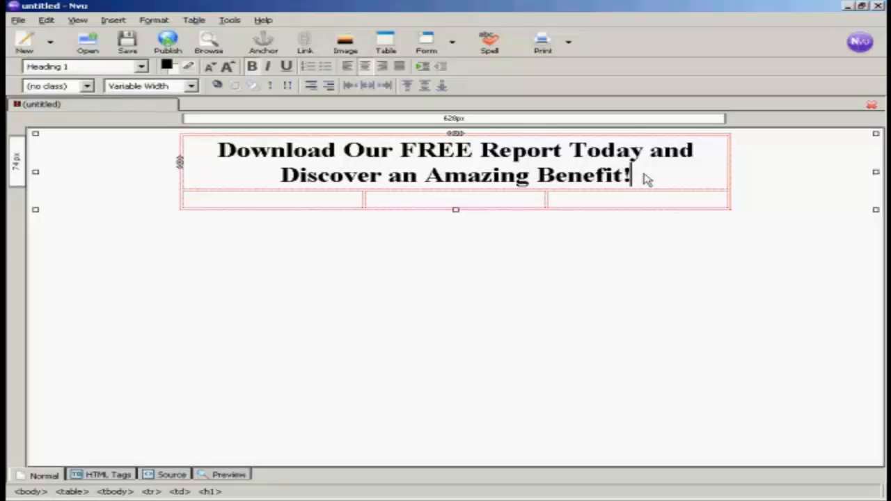
pyautogui.moveTo(630, 175); pyautogui.dragTo(214, 152)
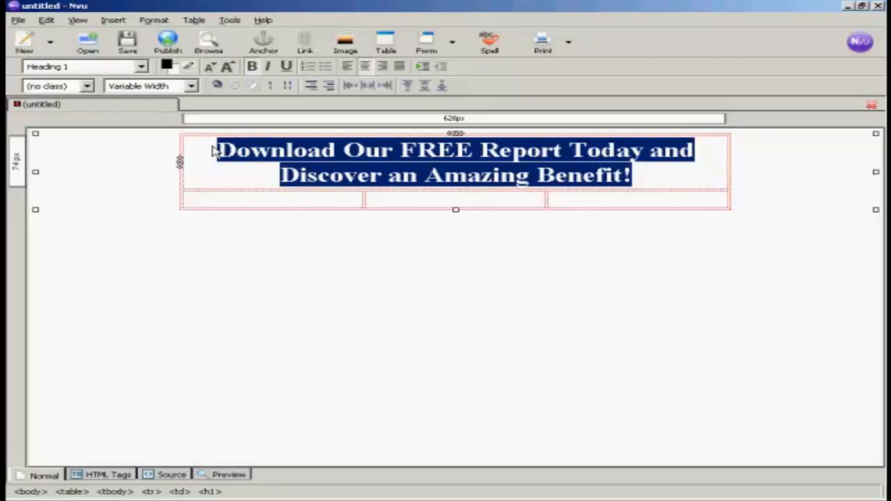
# Set the selected headline's font to Verdana
pyautogui.click(155, 21)
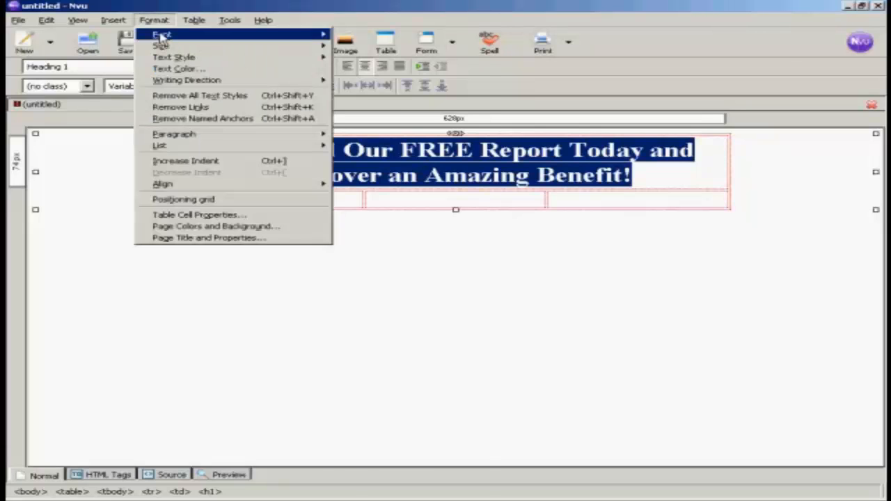
pyautogui.moveTo(160, 36)
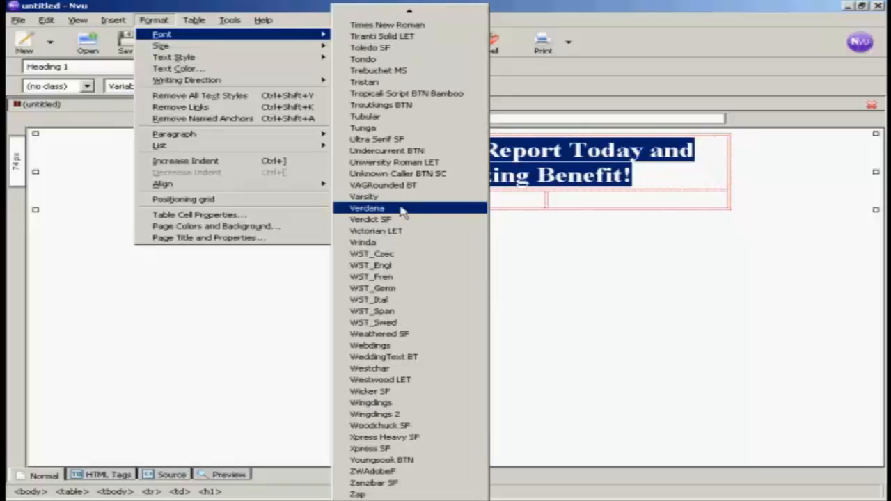
pyautogui.click(402, 209)
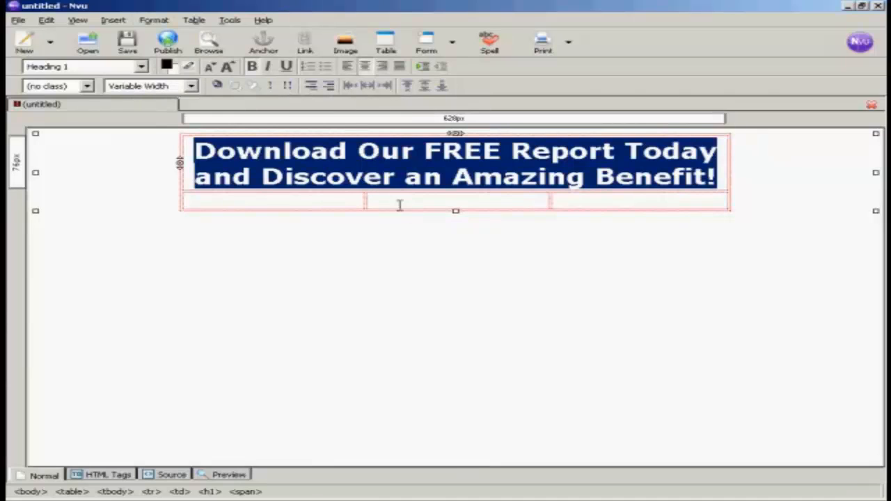
# Color the headline text dark red (#990000)
pyautogui.click(169, 67)
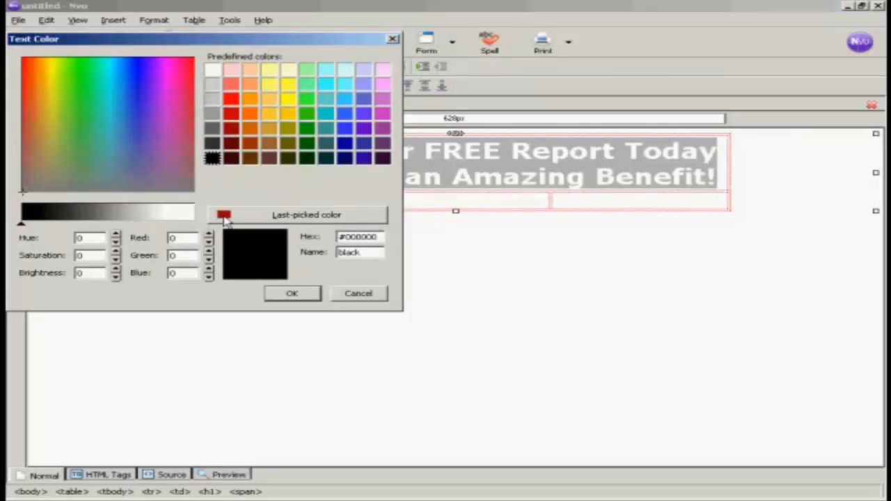
pyautogui.click(306, 217)
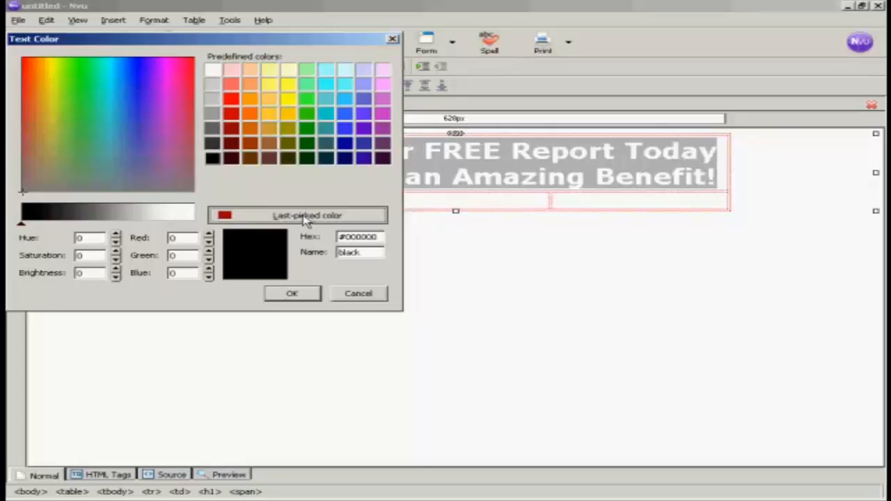
pyautogui.click(306, 217)
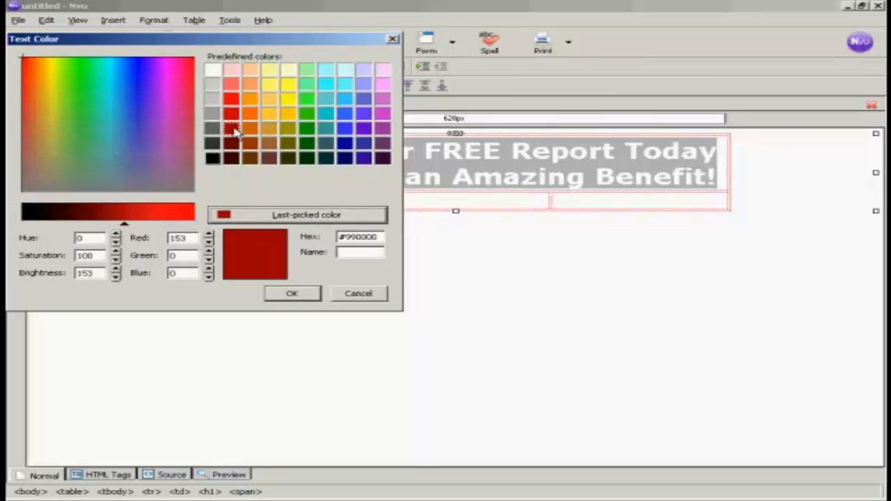
pyautogui.click(294, 294)
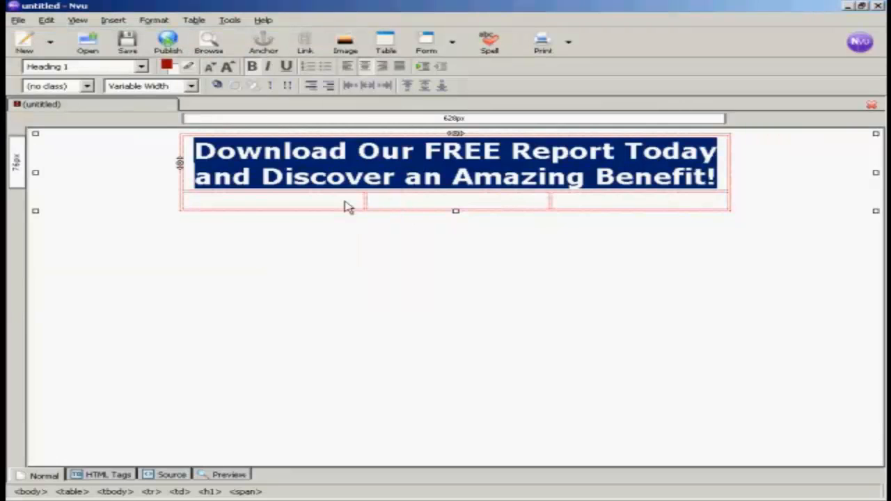
pyautogui.click(348, 204)
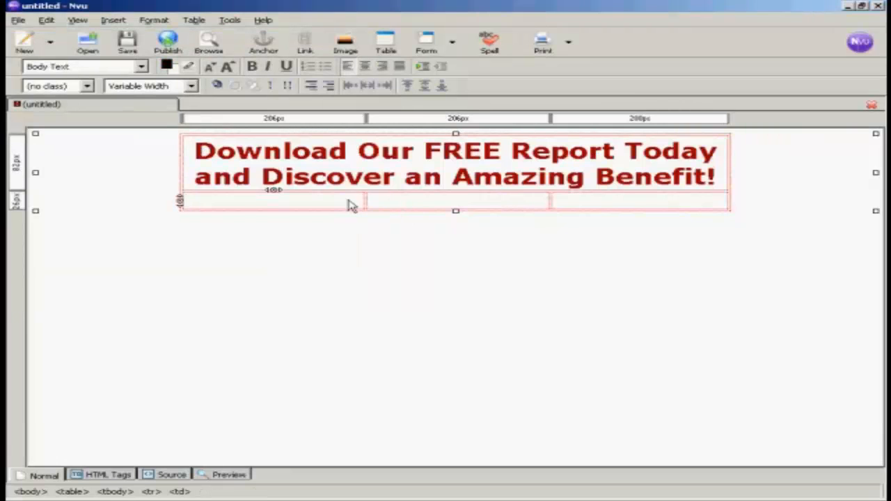
# Save the page with title 'Squeeze Page' as squeezepage.html in the Websites folder
pyautogui.click(411, 168)
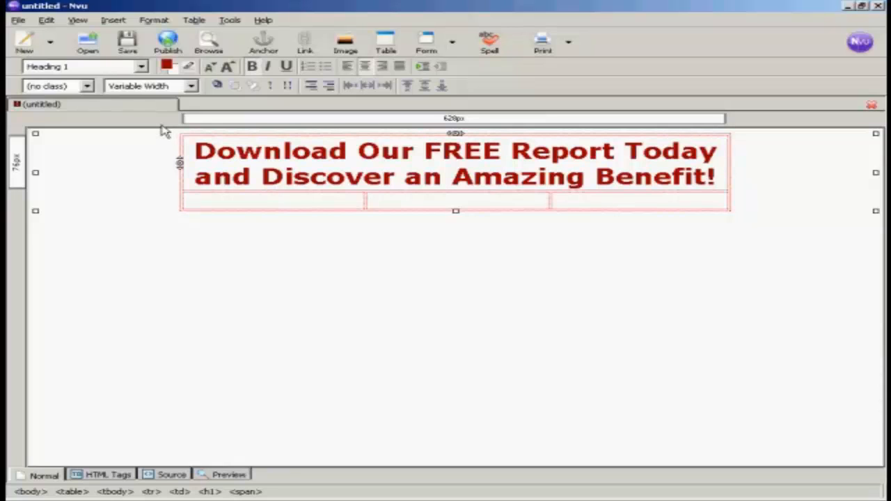
pyautogui.click(127, 43)
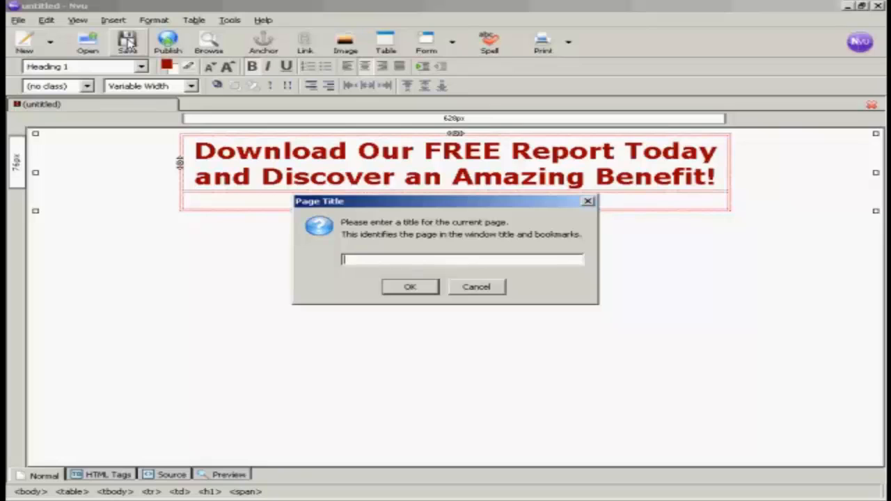
pyautogui.write('Squeeze Page')
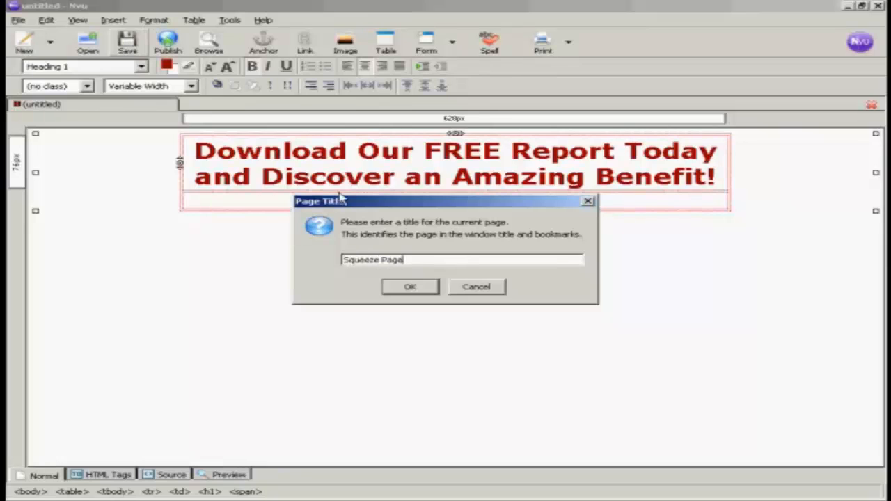
pyautogui.click(412, 287)
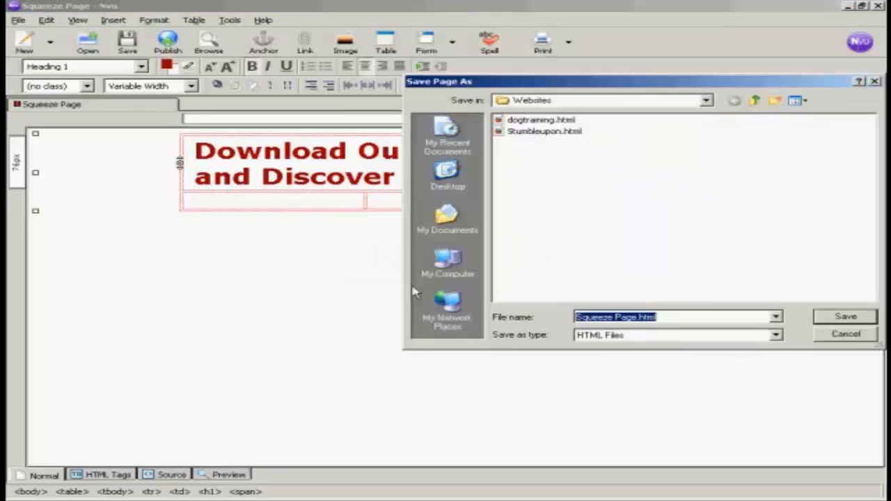
pyautogui.click(657, 317)
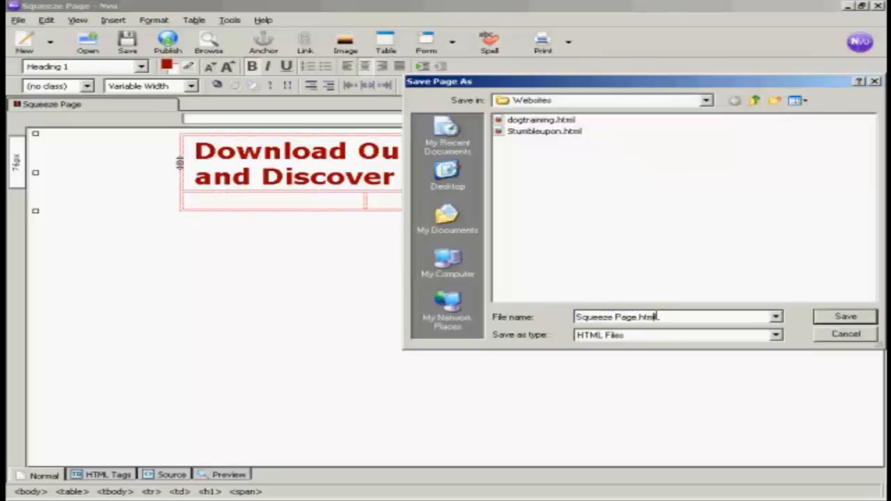
pyautogui.moveTo(657, 317); pyautogui.dragTo(555, 317)
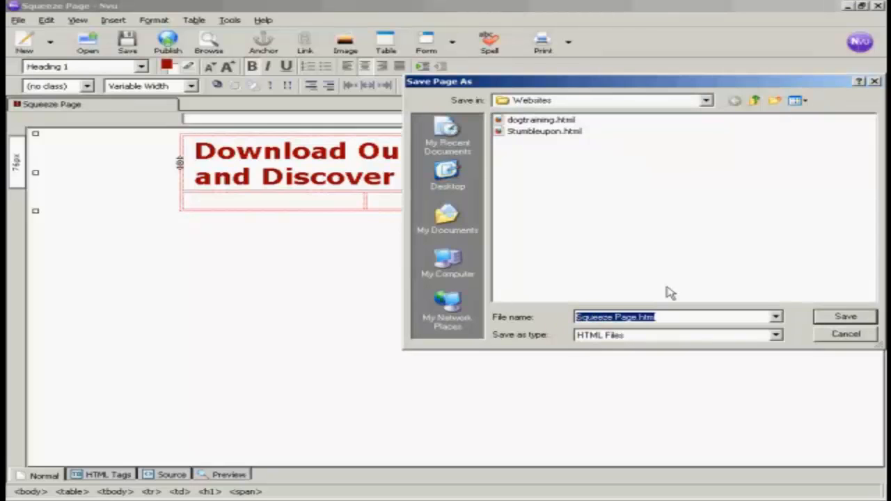
pyautogui.write('squ')
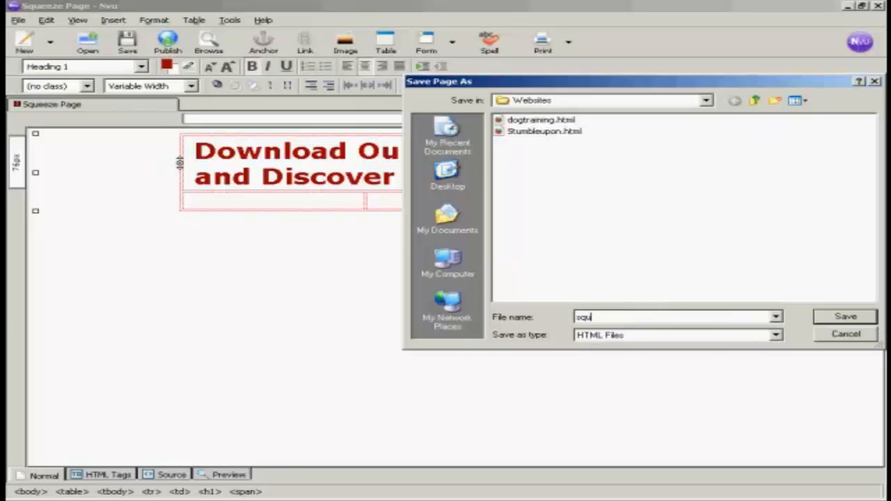
pyautogui.write('eezepage')
pyautogui.click(855, 316)
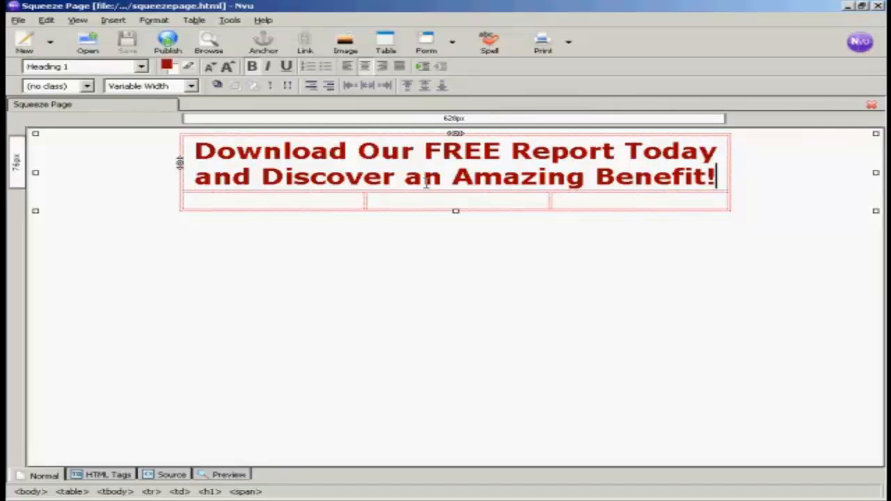
# Put the caret in the empty lower-left cell and bring up the Insert menu
pyautogui.click(198, 205)
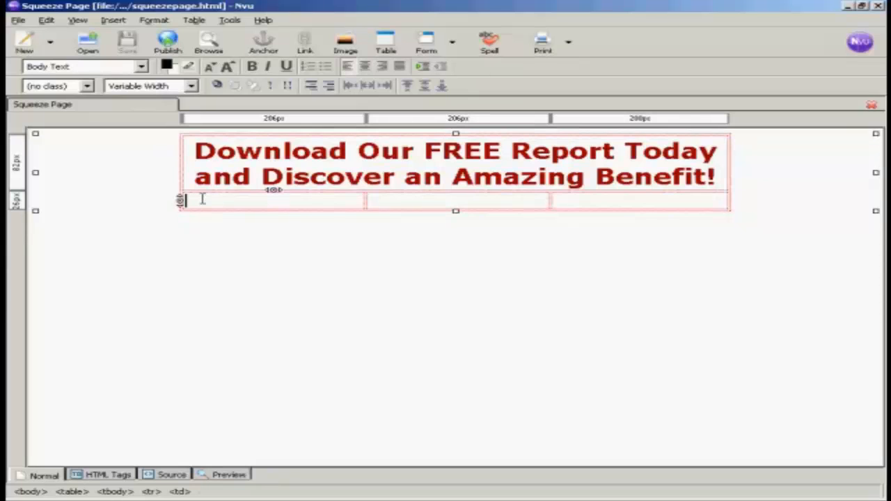
pyautogui.click(113, 21)
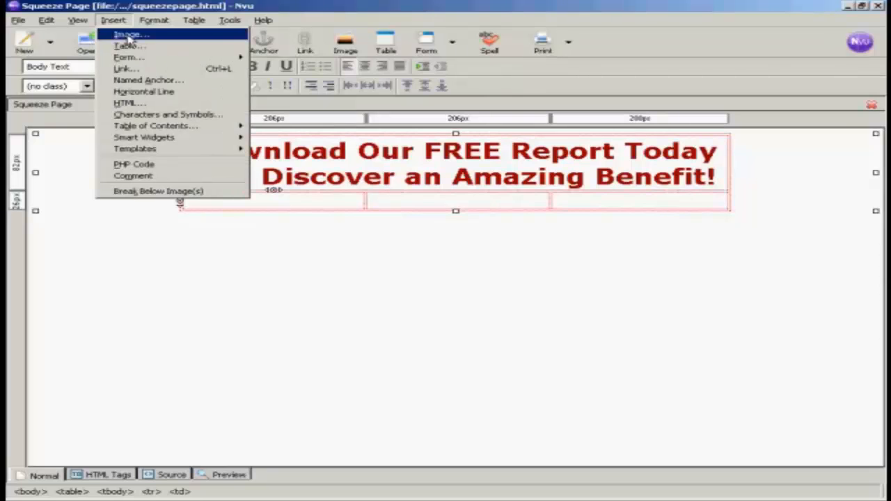
# Insert free_report_cover.png into the lower-left cell with alternate text 'Free Report'
pyautogui.click(128, 35)
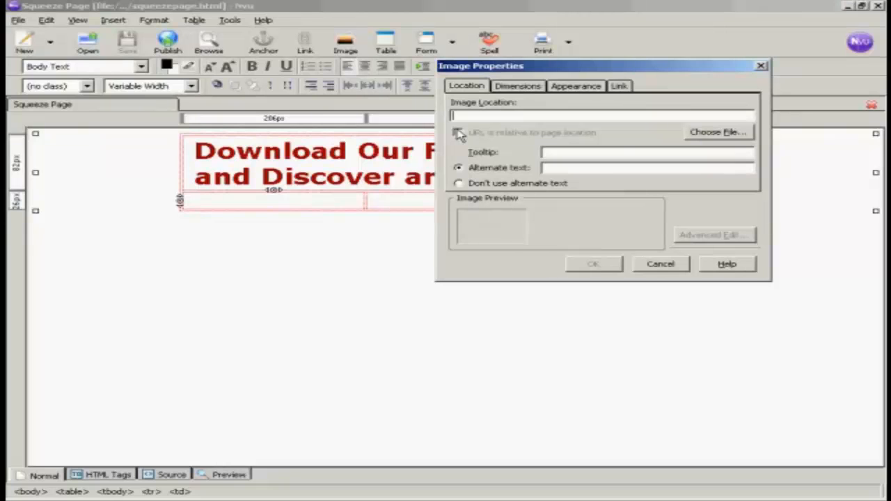
pyautogui.click(731, 135)
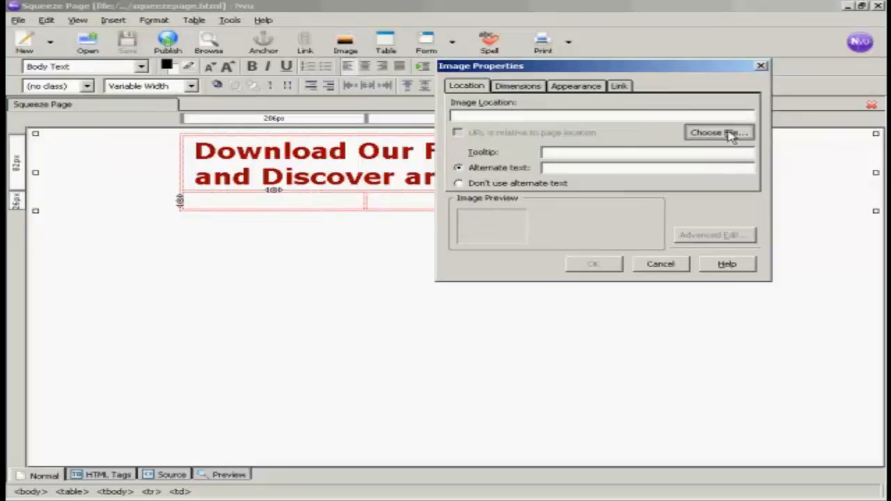
pyautogui.click(730, 135)
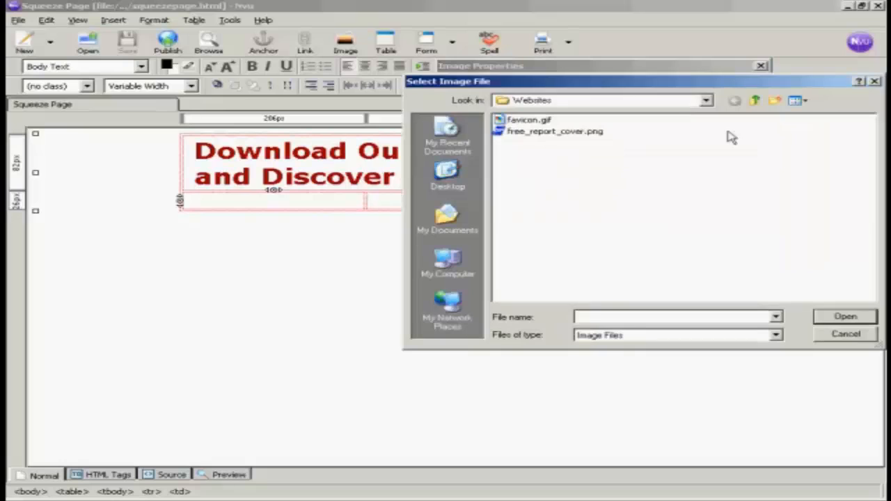
pyautogui.click(602, 136)
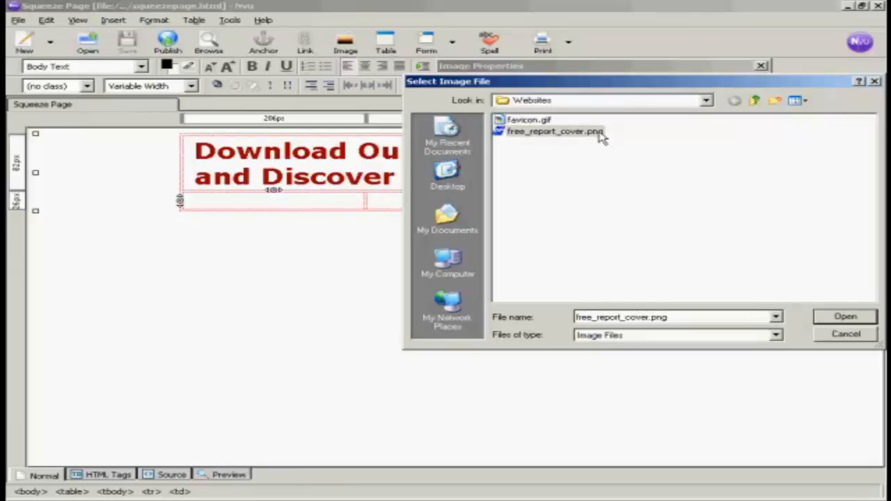
pyautogui.click(854, 318)
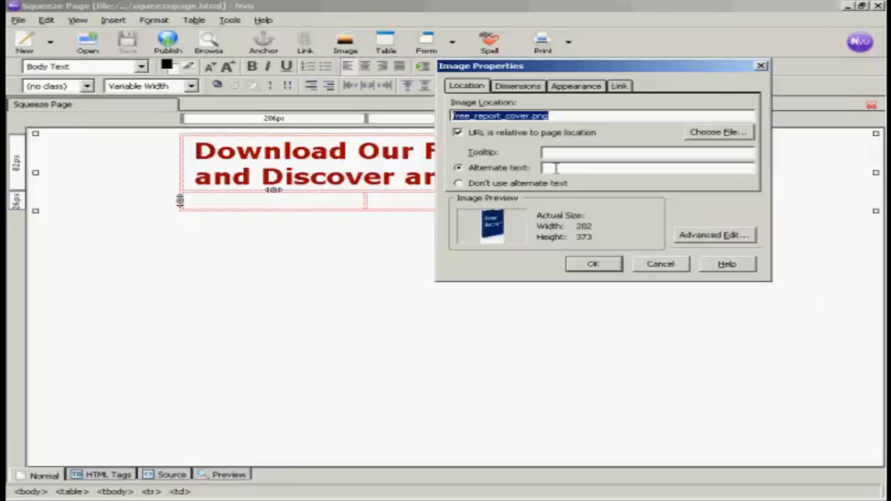
pyautogui.click(556, 168)
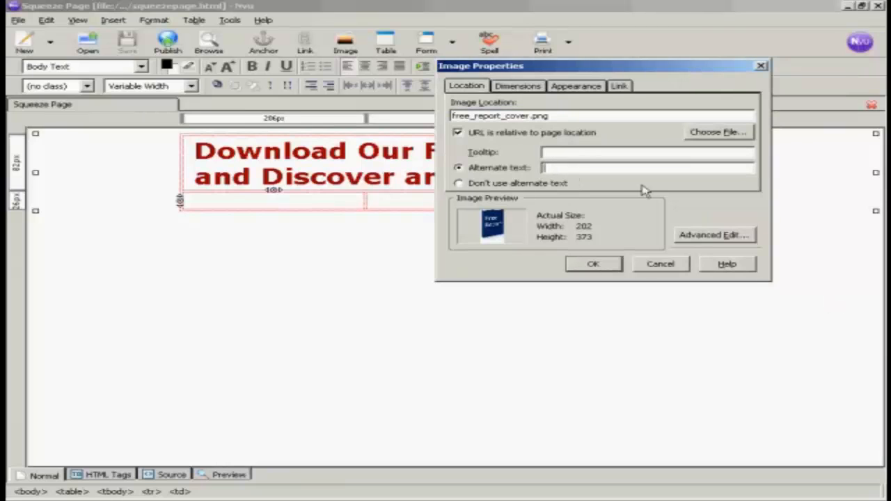
pyautogui.write('Free Report')
pyautogui.click(586, 270)
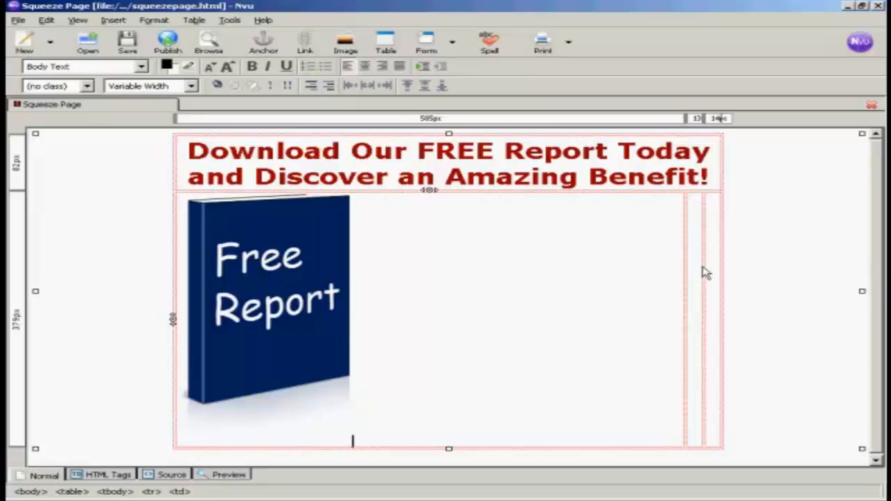
# Add the bold line 'In this amazing report you'll discover :' in the middle cell
pyautogui.click(694, 207)
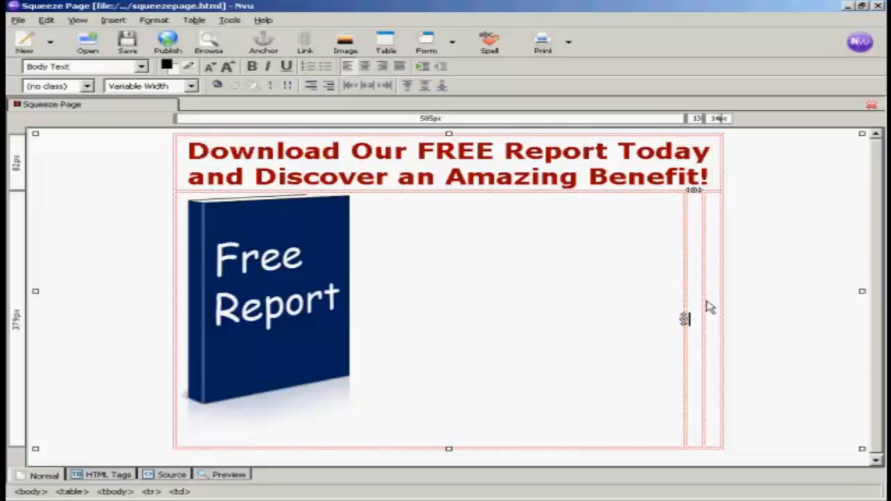
pyautogui.write("In this amazing report you'll discover :")
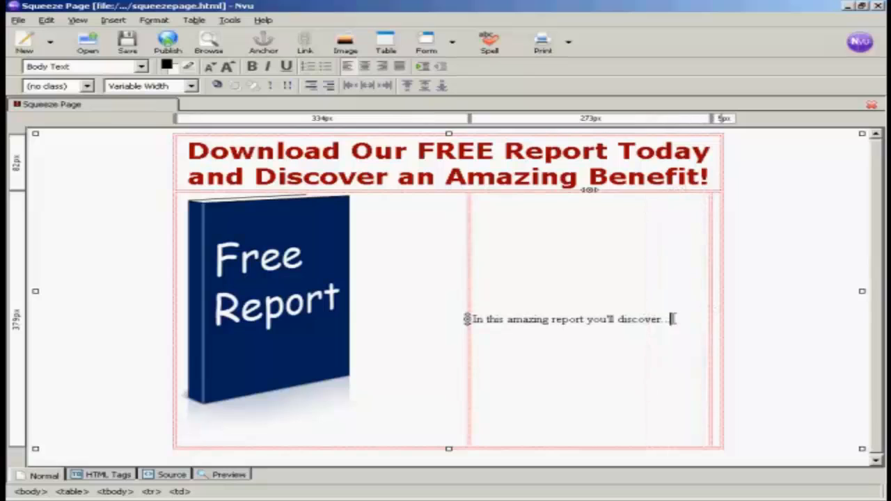
pyautogui.moveTo(671, 319); pyautogui.dragTo(468, 318)
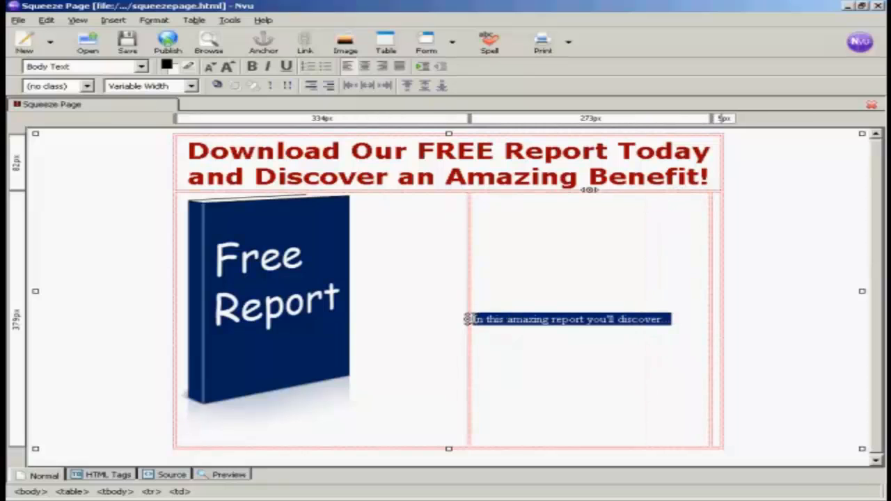
pyautogui.click(252, 67)
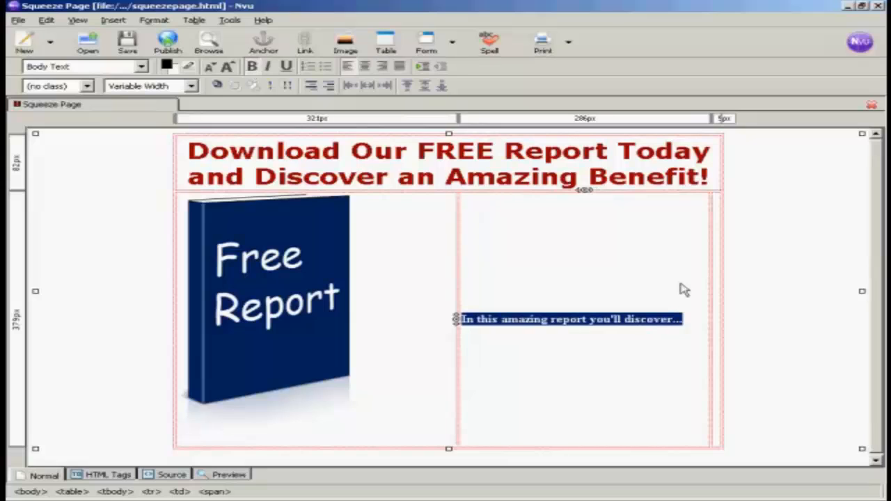
pyautogui.click(696, 320)
# Add a bulleted list below it: Benefit 1, Benefit 2, Benefit 3, And More!
pyautogui.press('Return')
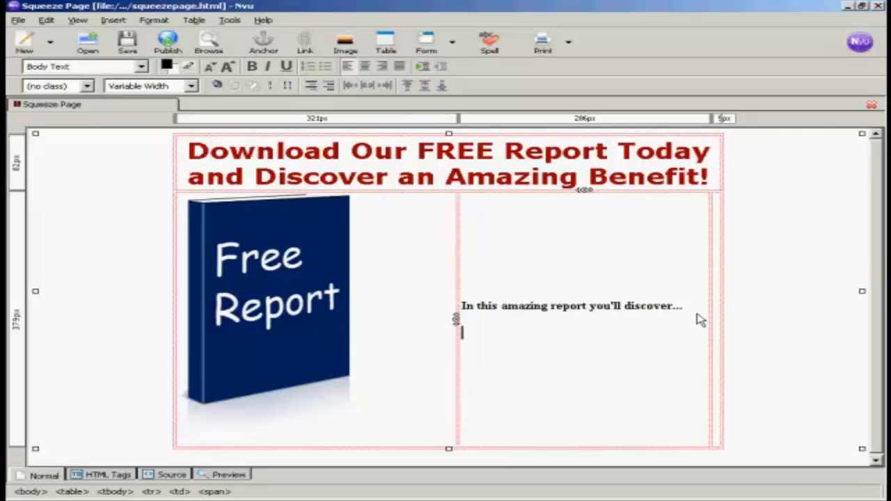
pyautogui.click(326, 68)
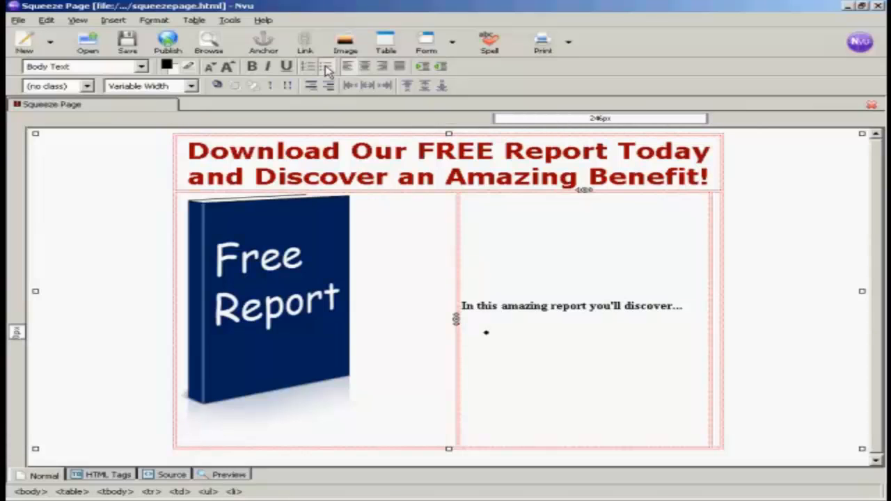
pyautogui.write('Benefit 1')
pyautogui.press('Return')
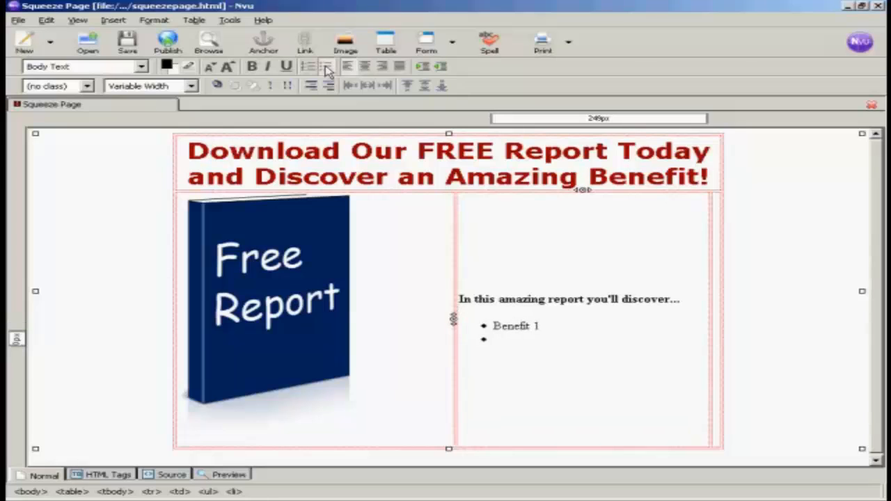
pyautogui.write('Benefit ')
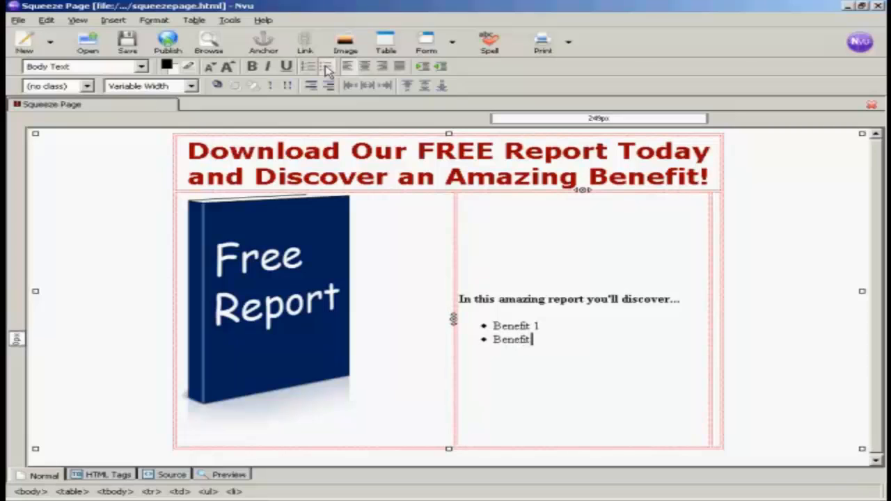
pyautogui.write('2')
pyautogui.press('Return')
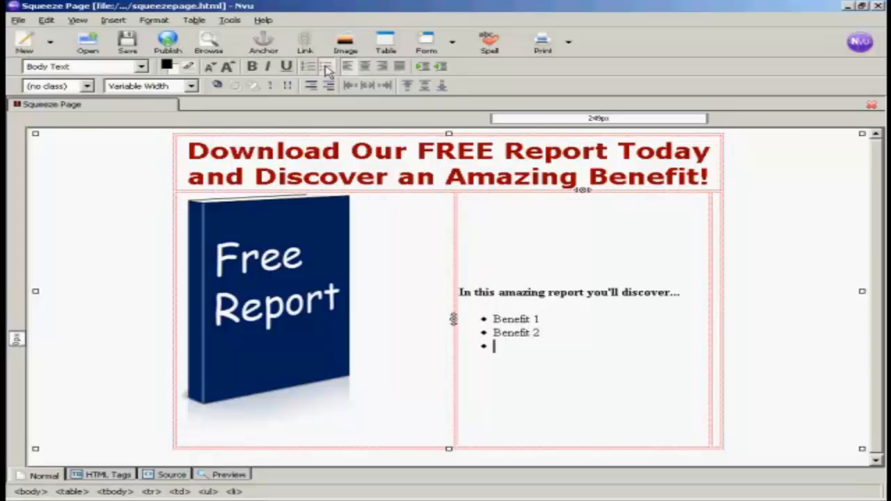
pyautogui.write('Be')
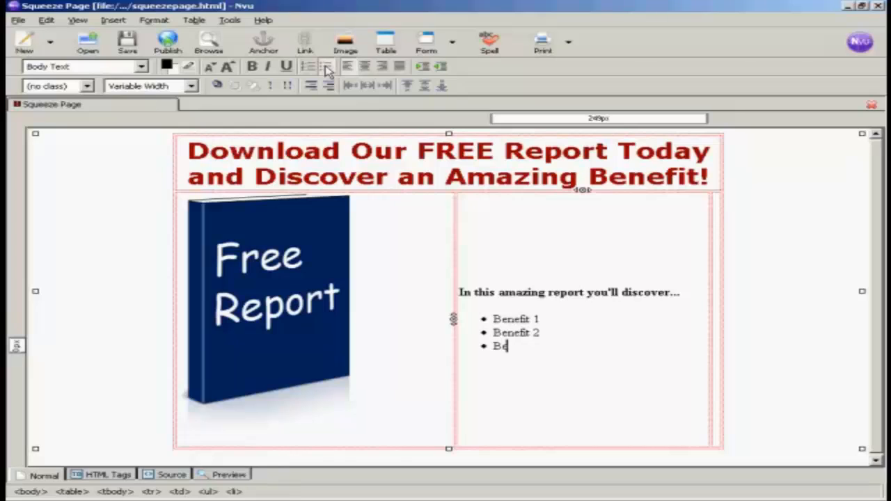
pyautogui.write('nefit 3')
pyautogui.press('Return')
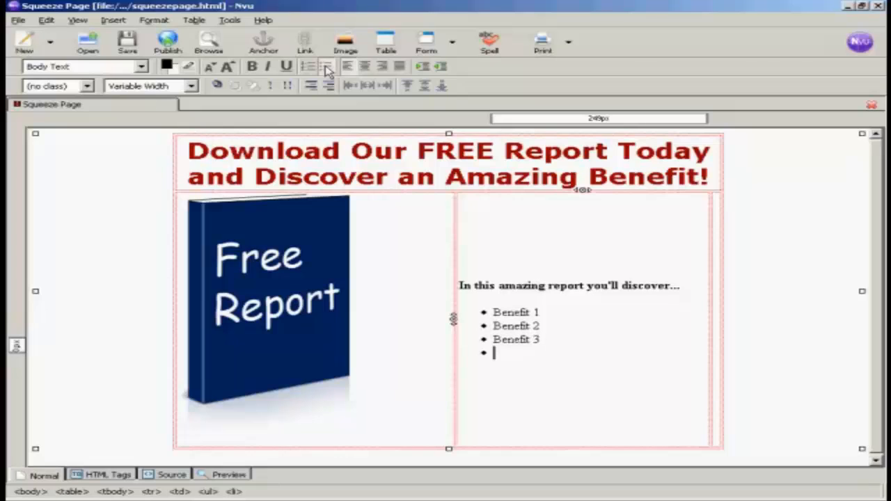
pyautogui.write('A')
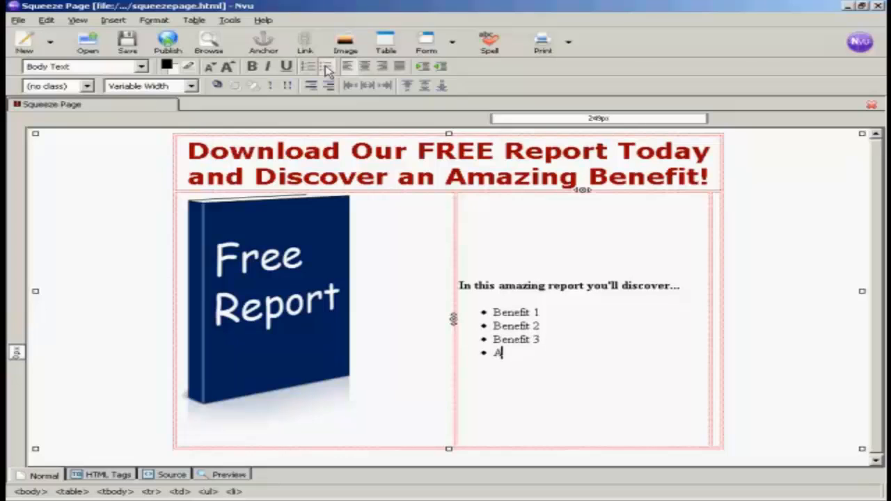
pyautogui.write('nd More')
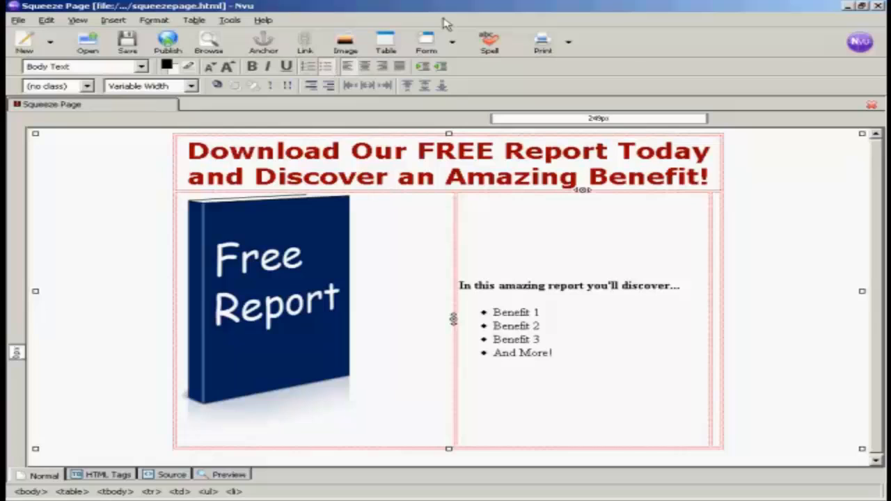
pyautogui.write('!')
# Write the first-name-and-e-mail opt-in instructions in the right-hand cell, followed by two blank lines
pyautogui.click(719, 214)
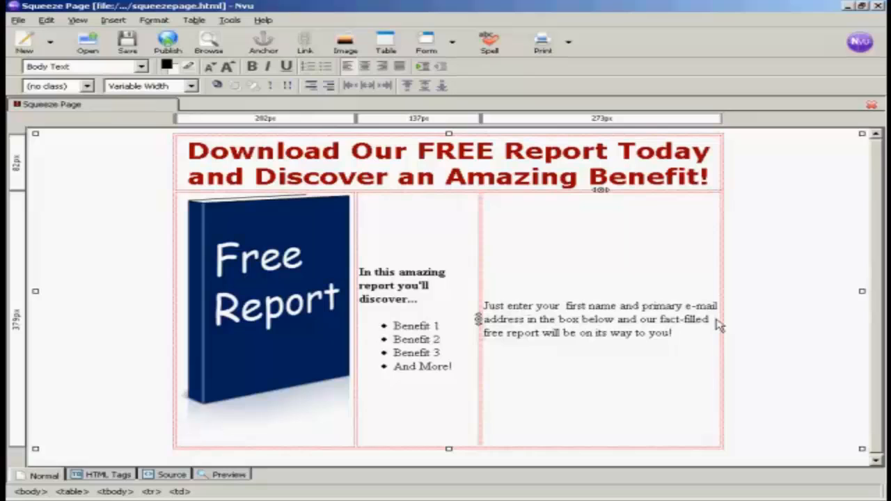
pyautogui.press('Return')
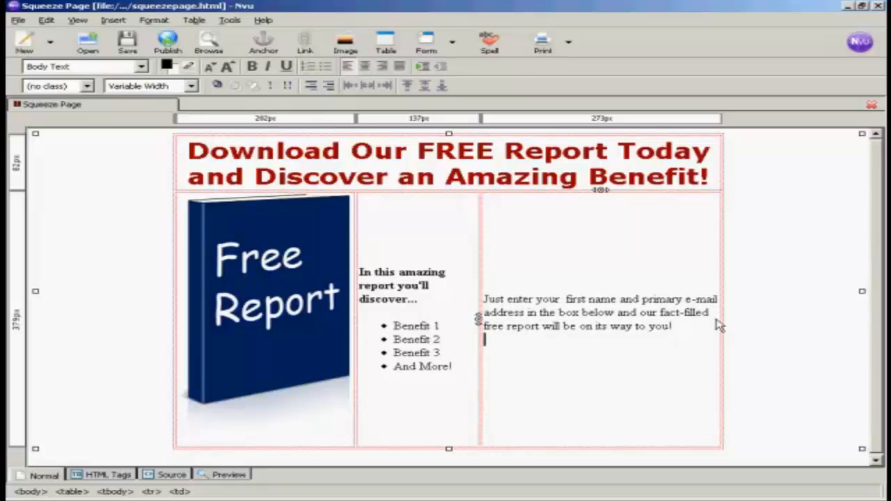
pyautogui.press('Return')
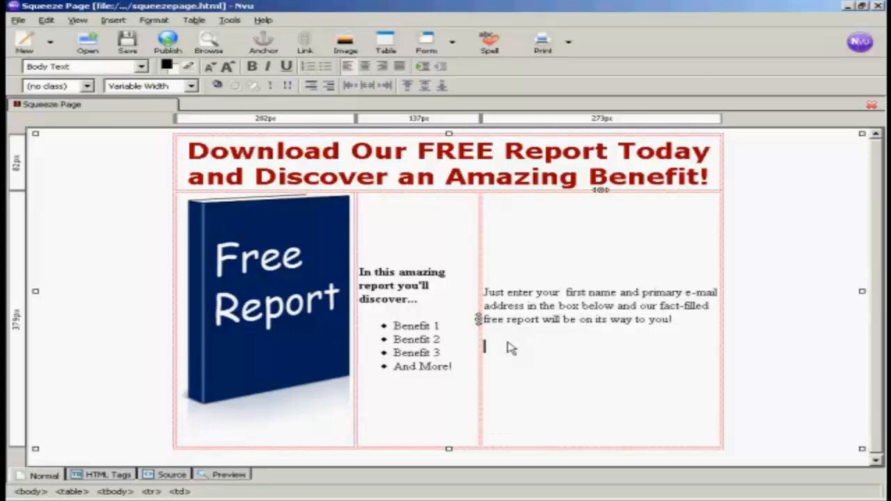
pyautogui.hotkey('alt', 'Tab')
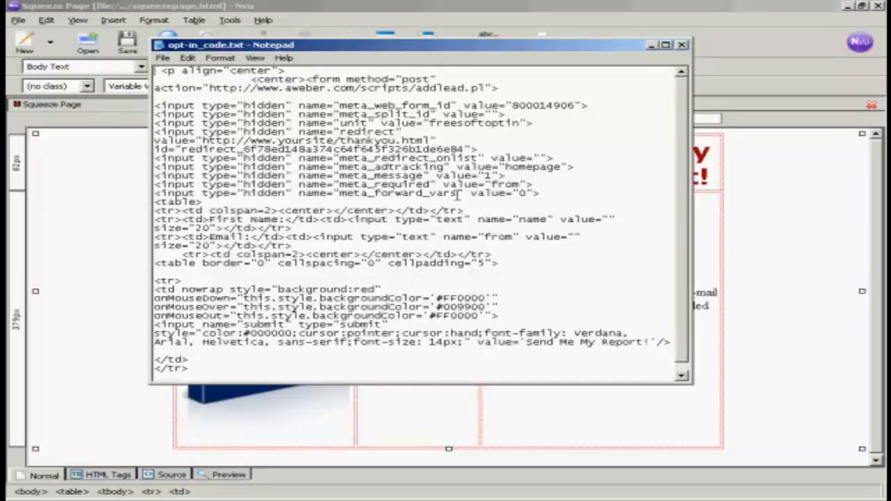
# Copy all of the opt-in form code in Notepad, then minimize Notepad to reveal Nvu
pyautogui.moveTo(155, 70); pyautogui.dragTo(404, 383)
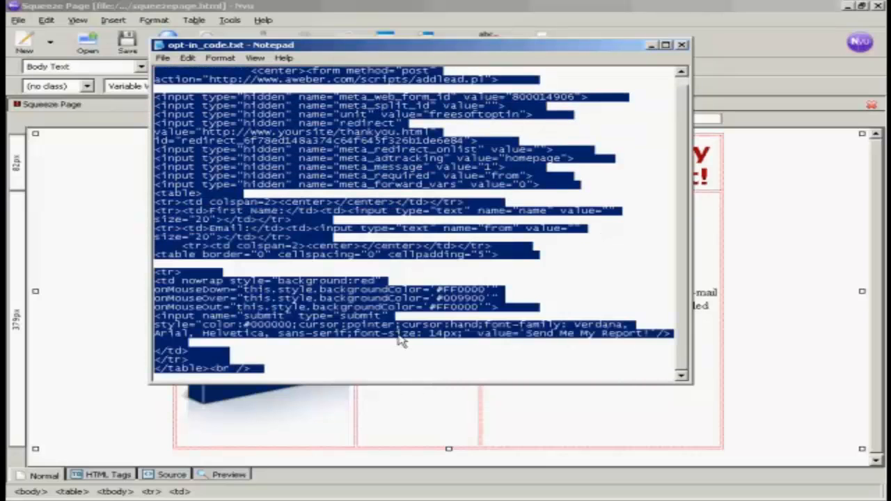
pyautogui.rightClick(410, 341)
pyautogui.click(425, 372)
pyautogui.click(652, 46)
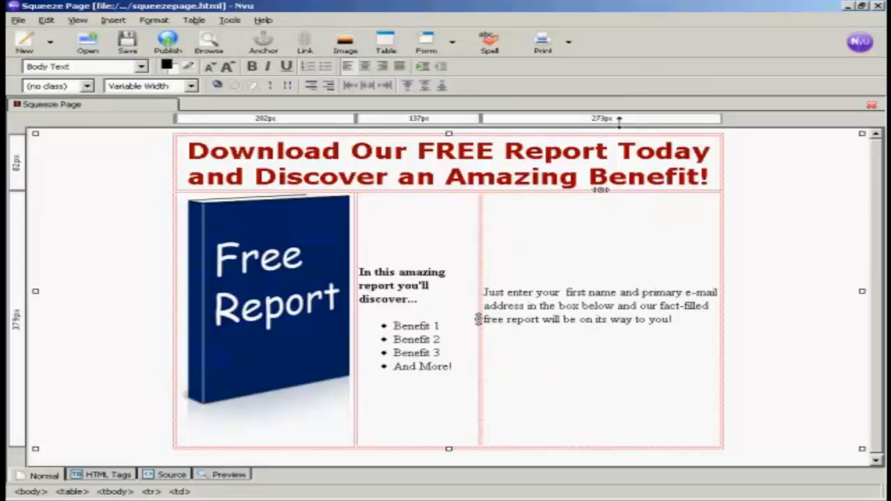
# Insert the copied opt-in form code as HTML into the right column
pyautogui.click(114, 22)
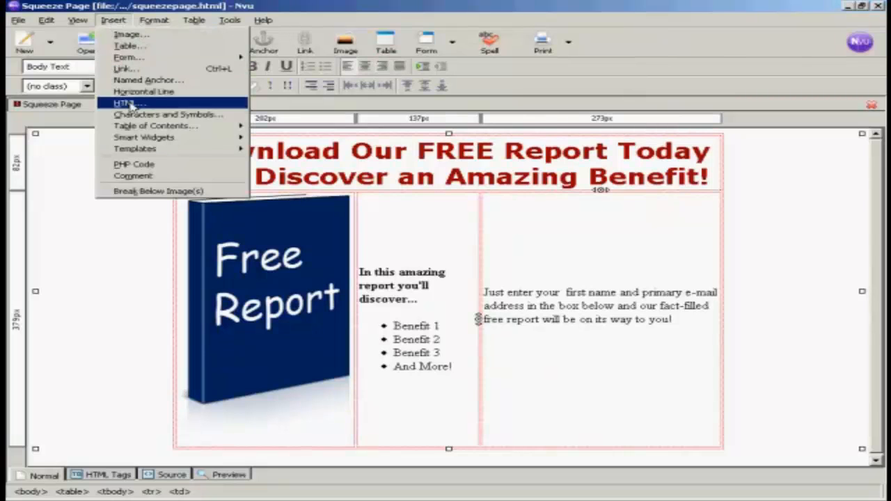
pyautogui.click(134, 106)
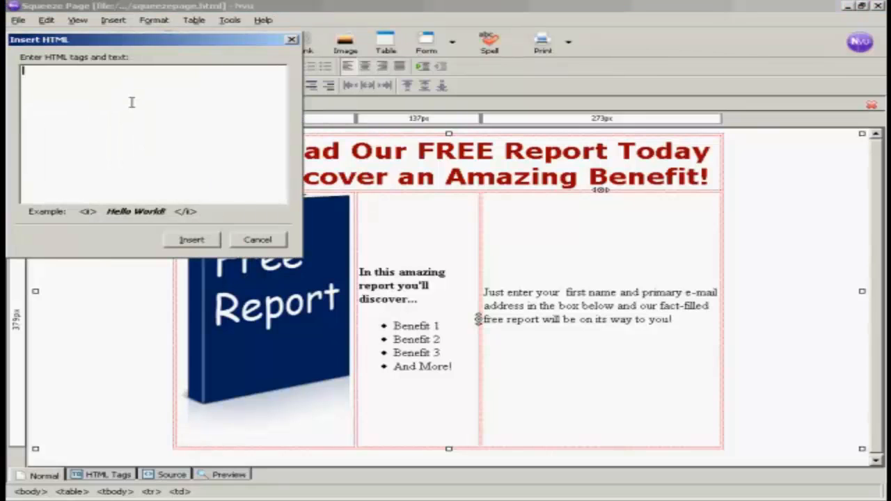
pyautogui.hotkey('ctrl', 'v')
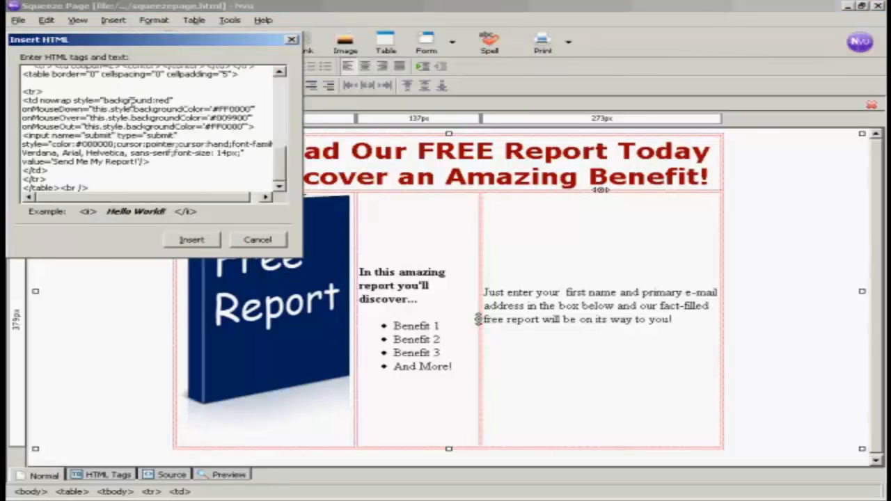
pyautogui.click(192, 243)
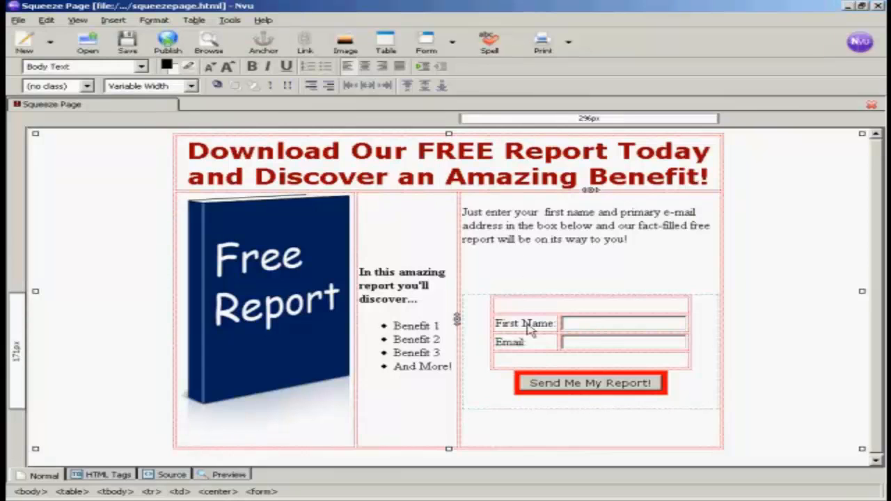
# Paste the privacy sentence about not sharing e-mail addresses below the opt-in form
pyautogui.click(472, 426)
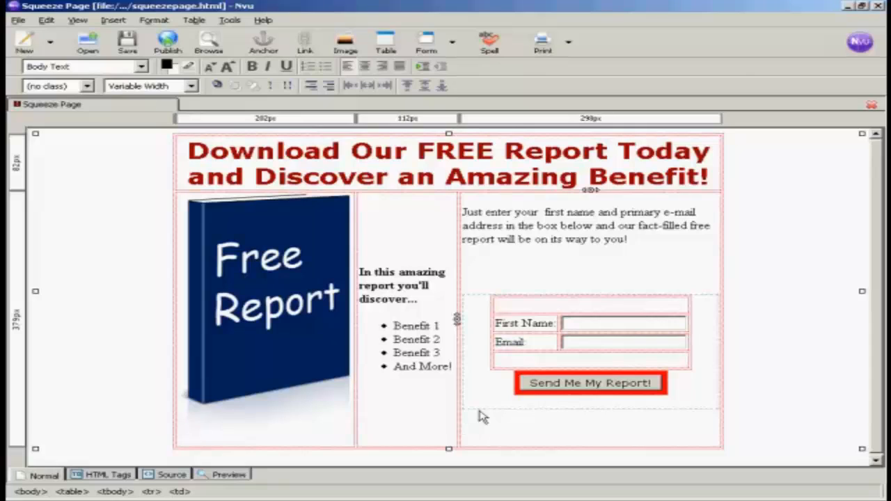
pyautogui.hotkey('ctrl', 'v')
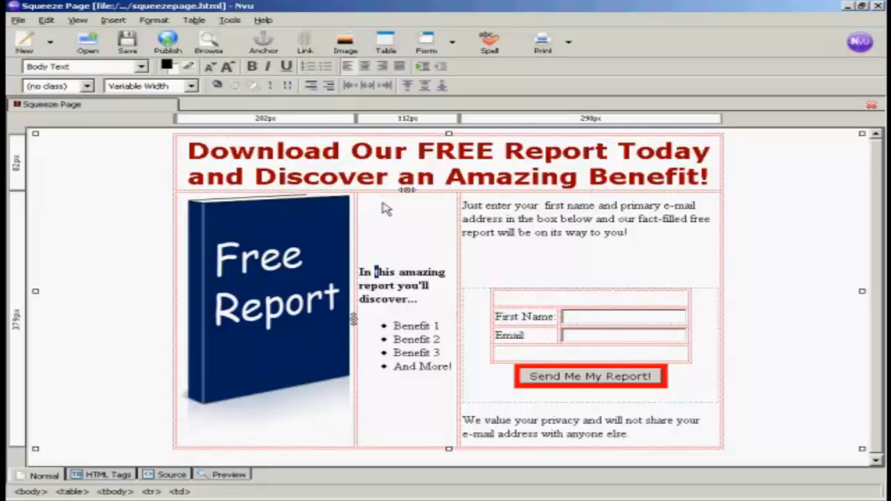
# Set the middle and right columns' font to Helvetica, Arial
pyautogui.moveTo(383, 207); pyautogui.dragTo(533, 217)
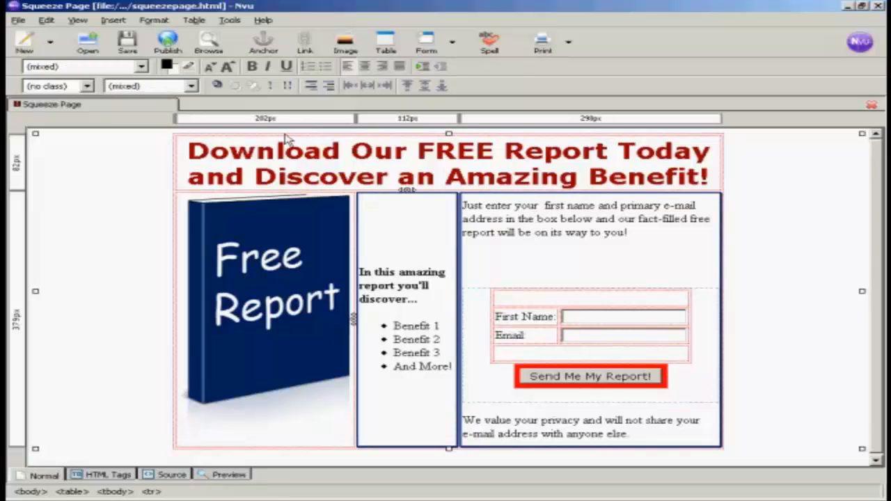
pyautogui.click(154, 20)
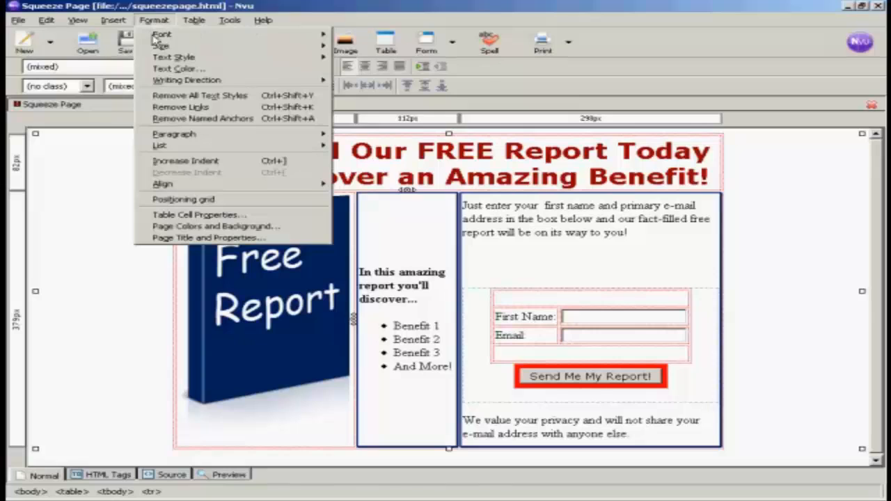
pyautogui.moveTo(162, 36)
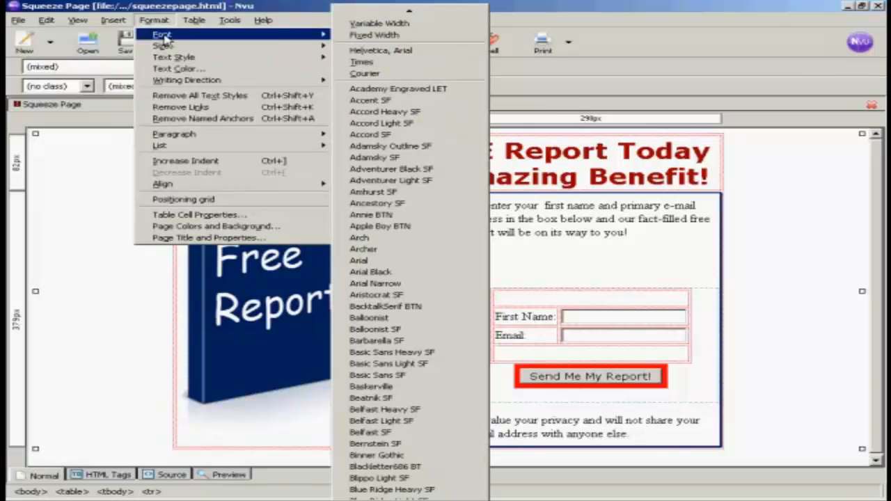
pyautogui.click(417, 51)
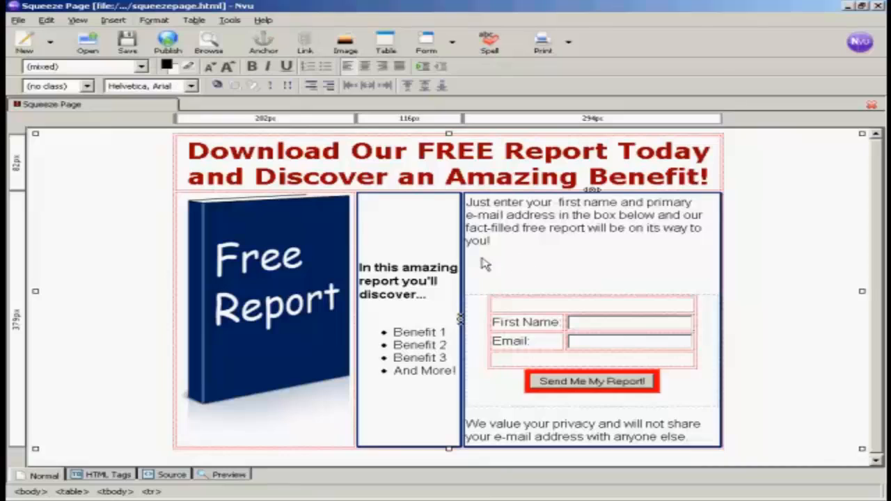
# Delete the blank line after "you!" and save squeezepage.html
pyautogui.click(507, 256)
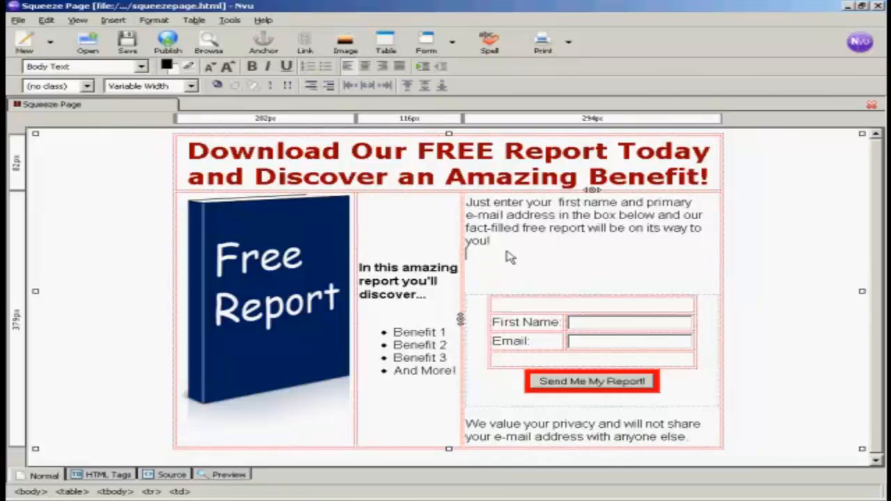
pyautogui.press('BackSpace')
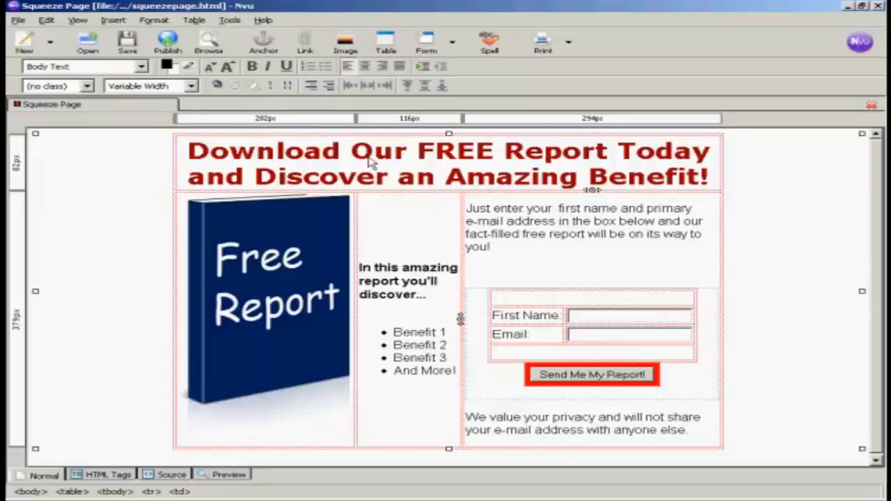
pyautogui.click(131, 46)
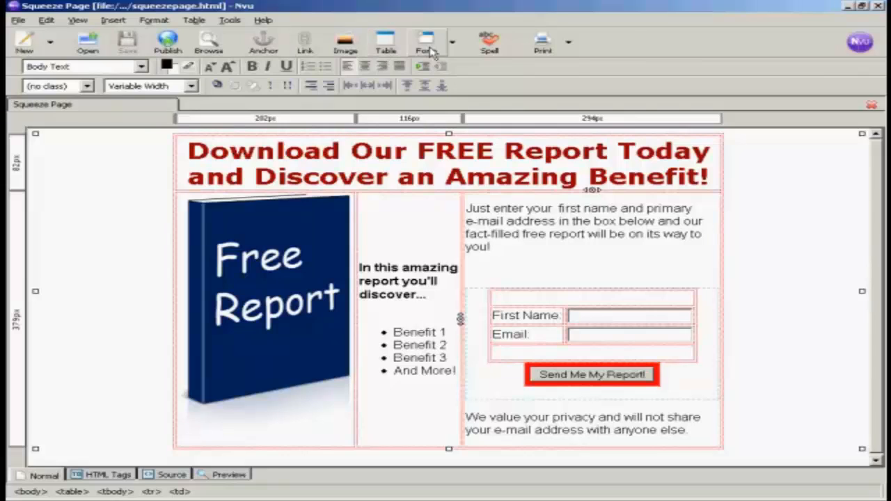
pyautogui.click(490, 46)
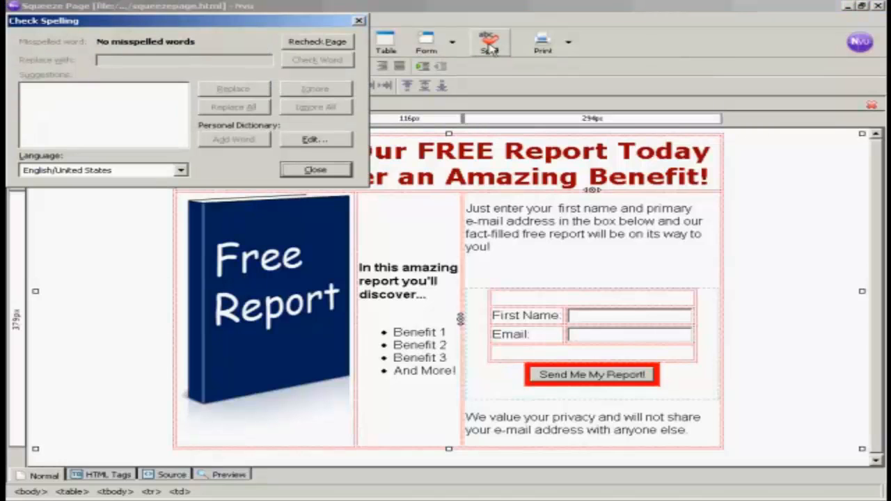
pyautogui.click(316, 170)
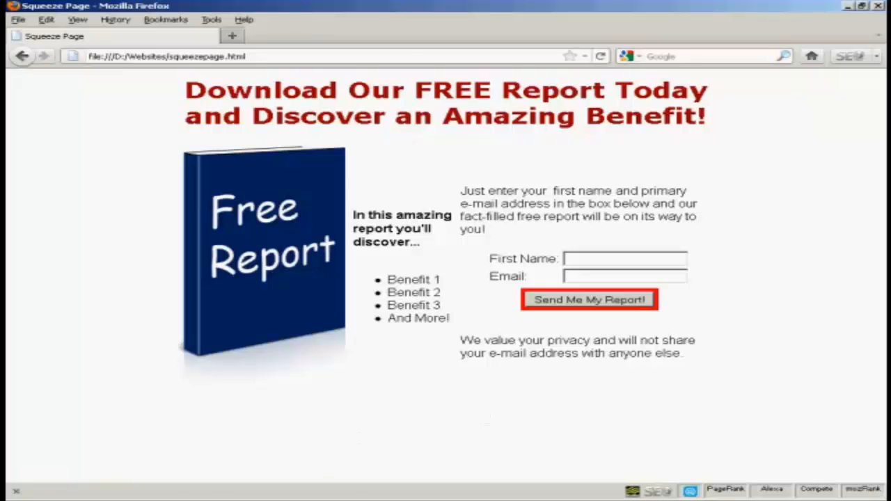
# Leave the Firefox preview and switch back to the Nvu editor
pyautogui.hotkey('alt', 'Tab')
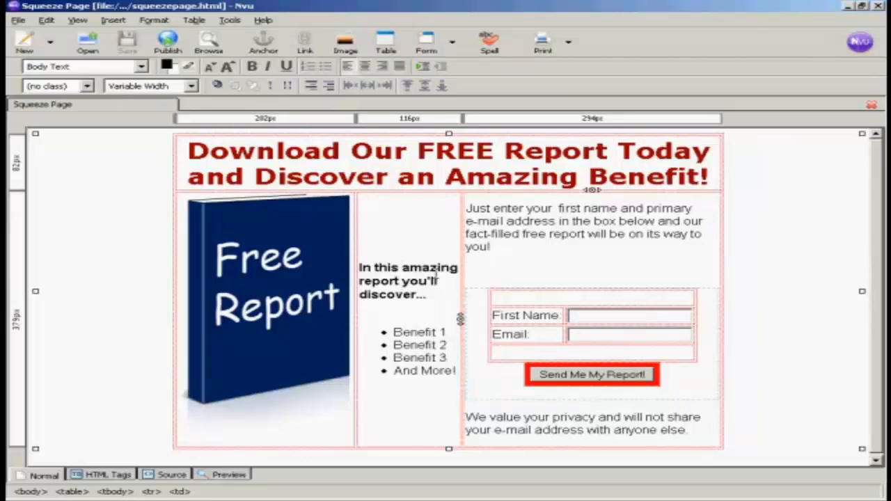
# Set the middle column cell's vertical alignment to Top in Table Cell Properties
pyautogui.click(398, 268)
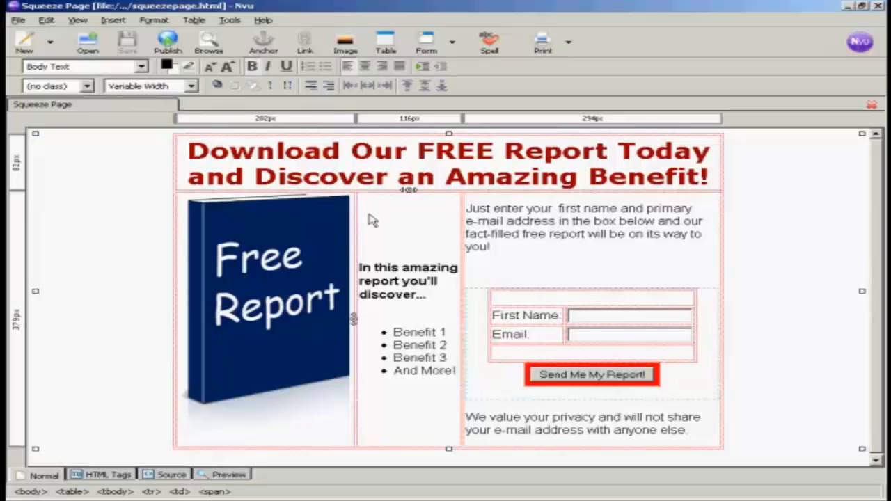
pyautogui.click(153, 20)
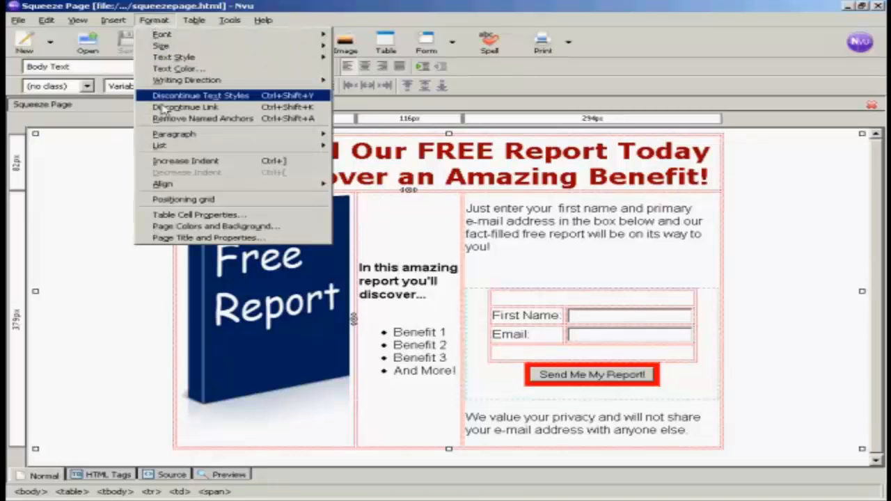
pyautogui.click(232, 217)
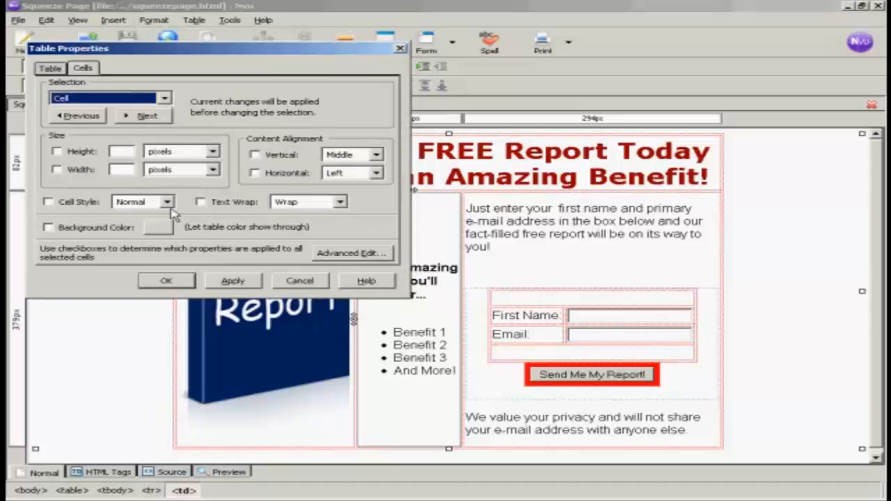
pyautogui.click(254, 155)
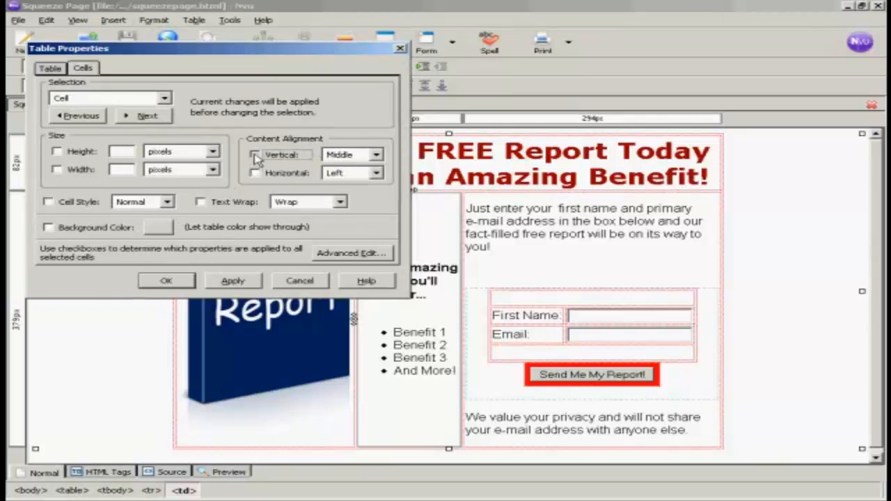
pyautogui.click(376, 155)
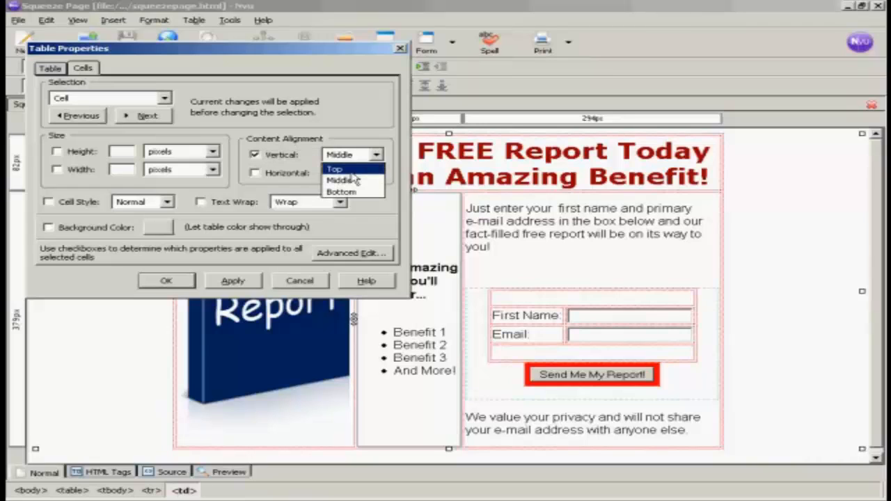
pyautogui.click(347, 169)
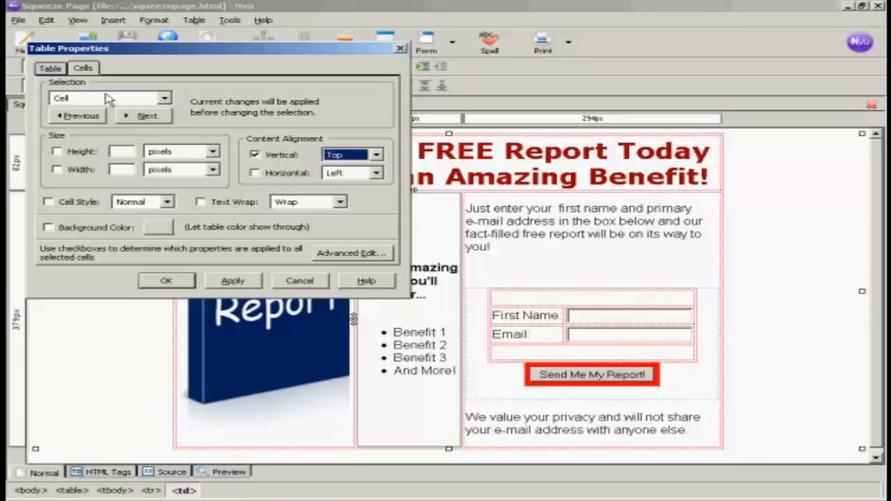
# Give the cell a width of 33% of the table and apply the changes
pyautogui.click(57, 169)
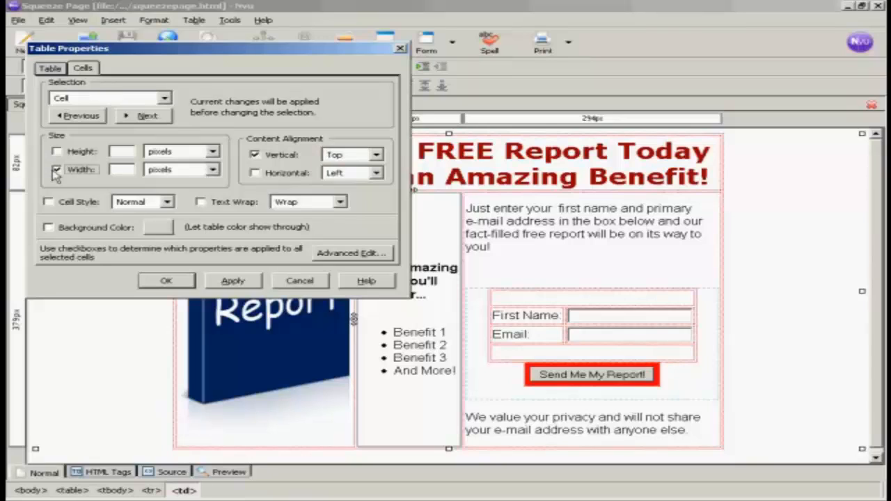
pyautogui.click(212, 170)
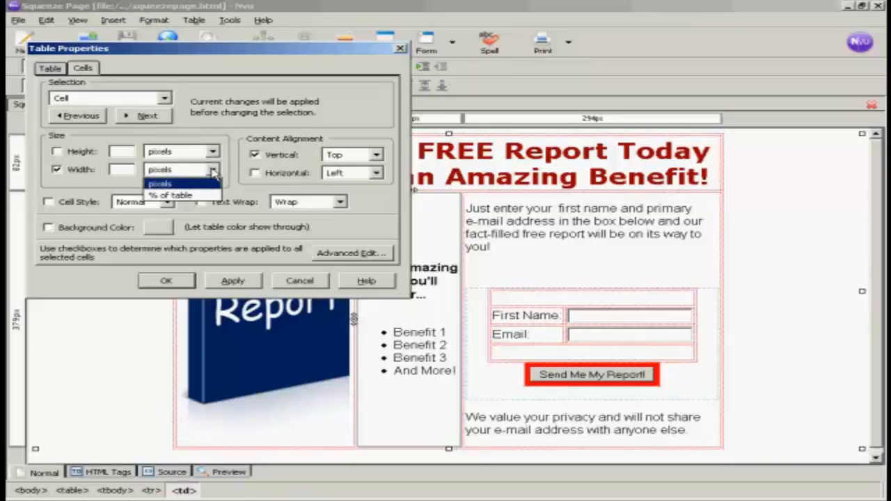
pyautogui.click(180, 195)
pyautogui.click(124, 169)
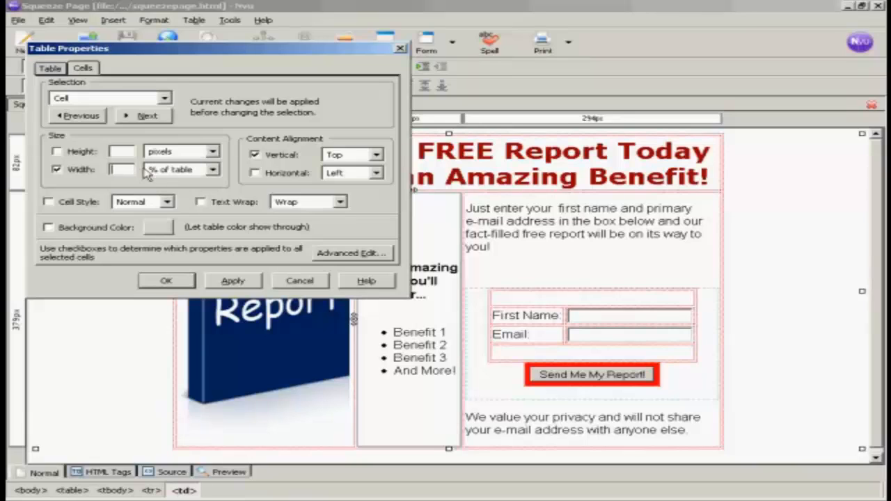
pyautogui.write('33')
pyautogui.click(237, 281)
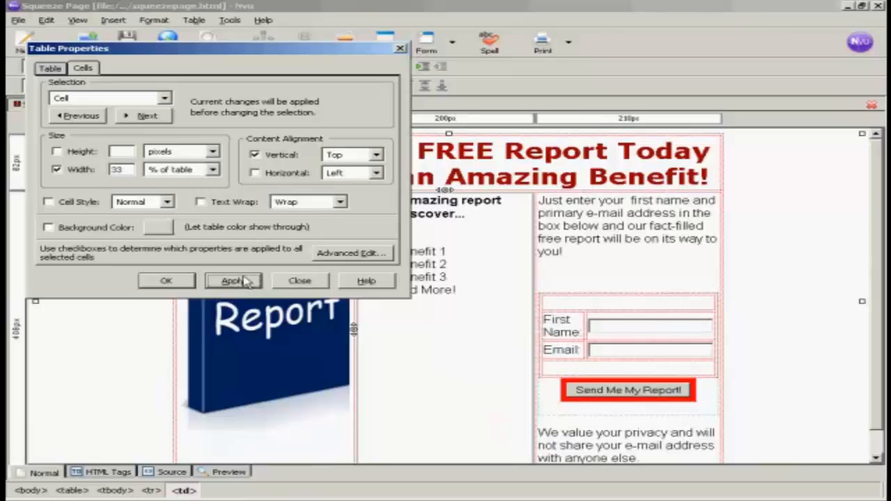
pyautogui.click(167, 281)
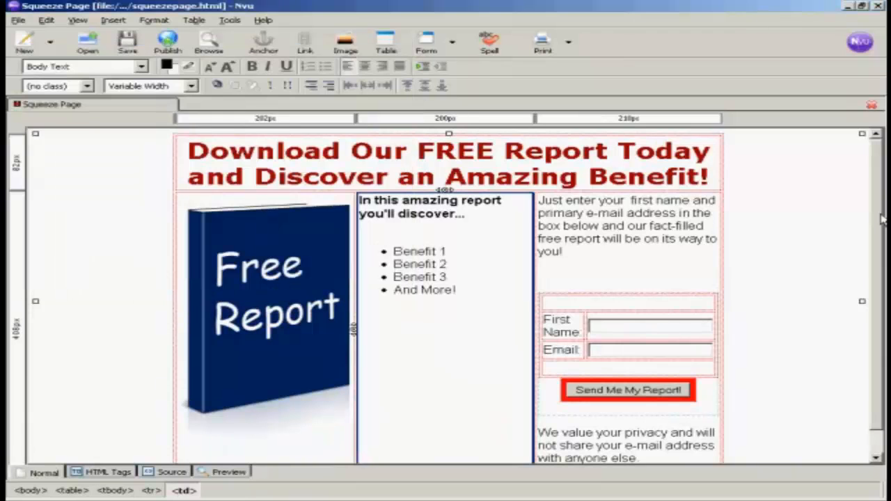
pyautogui.scroll(-2, 881, 219)
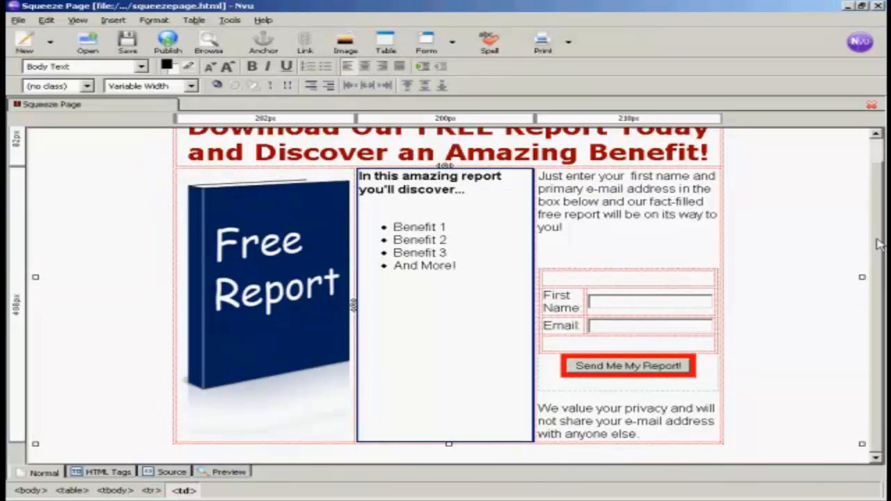
# Save the page, reload it in Firefox to check the columns, and return to Nvu
pyautogui.click(128, 45)
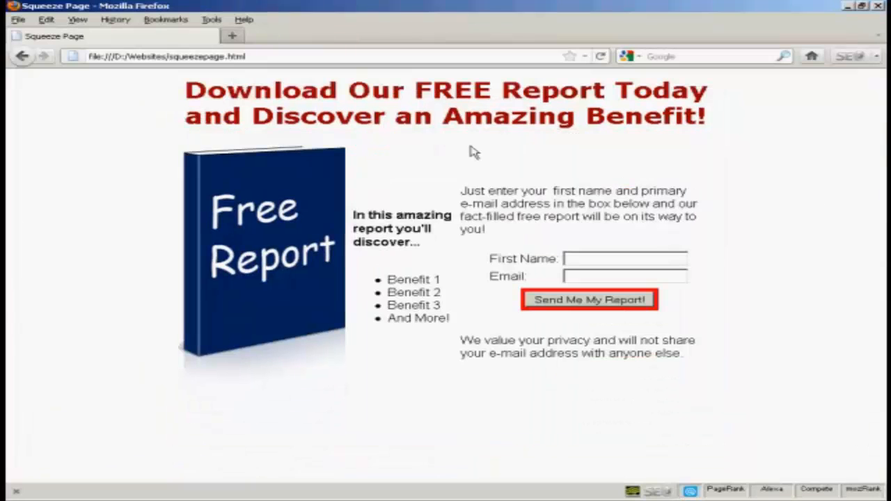
pyautogui.click(603, 57)
pyautogui.click(603, 57)
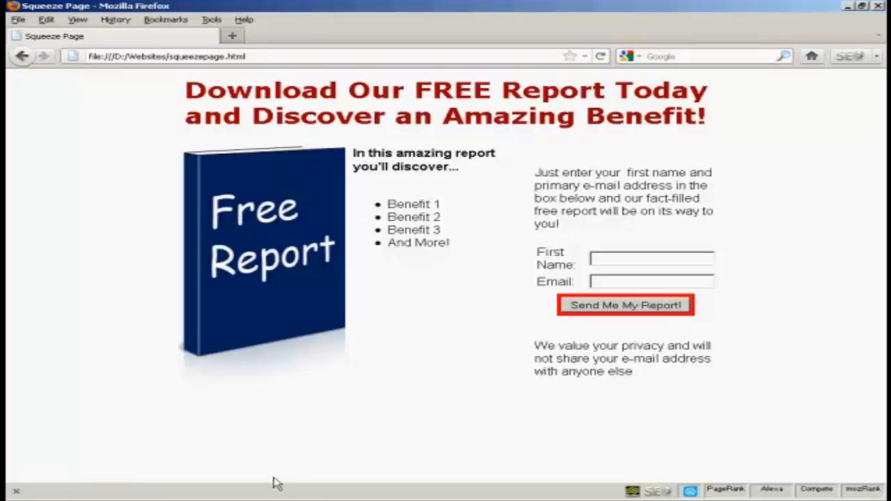
pyautogui.hotkey('alt', 'Tab')
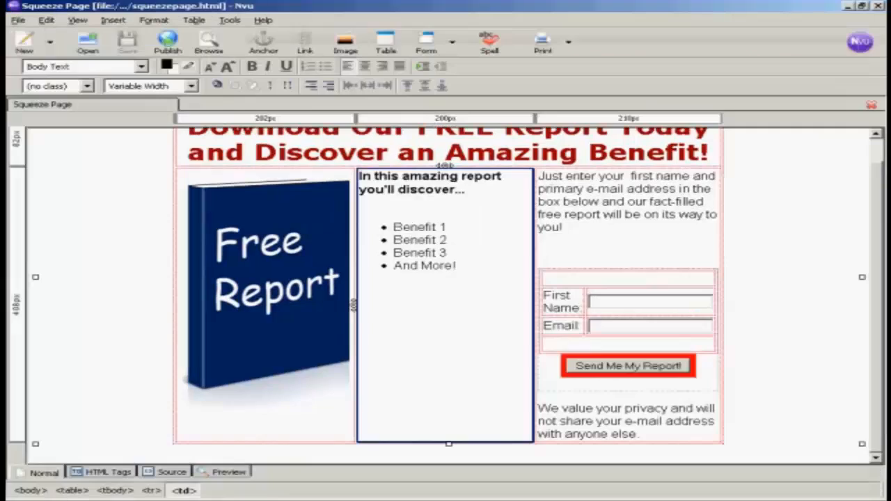
# Top-align the right column cell's content, save squeezepage.html, and switch to Firefox
pyautogui.click(543, 176)
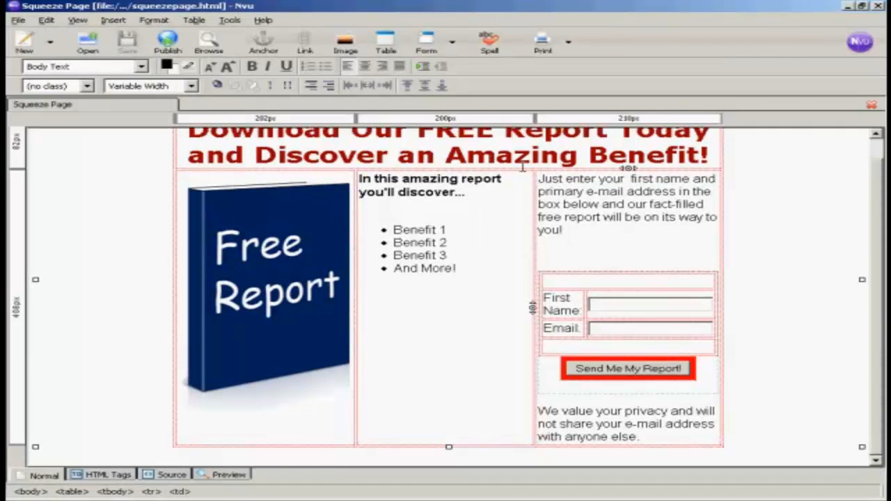
pyautogui.click(153, 20)
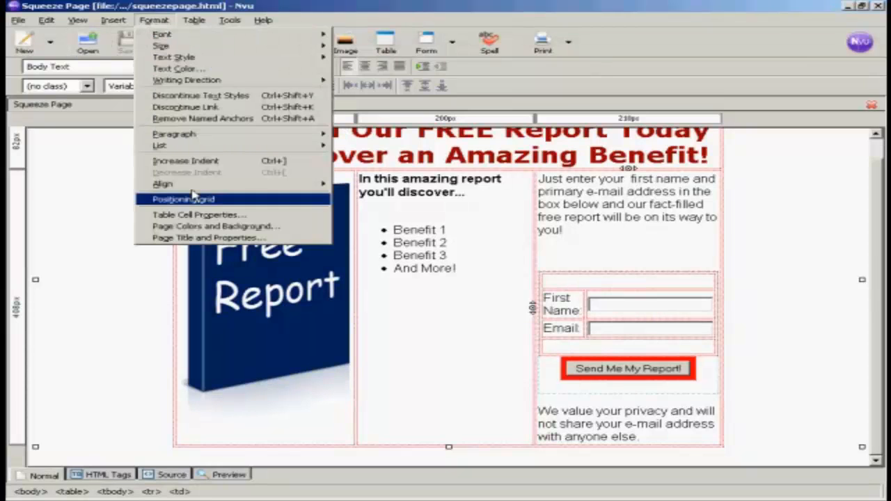
pyautogui.click(206, 215)
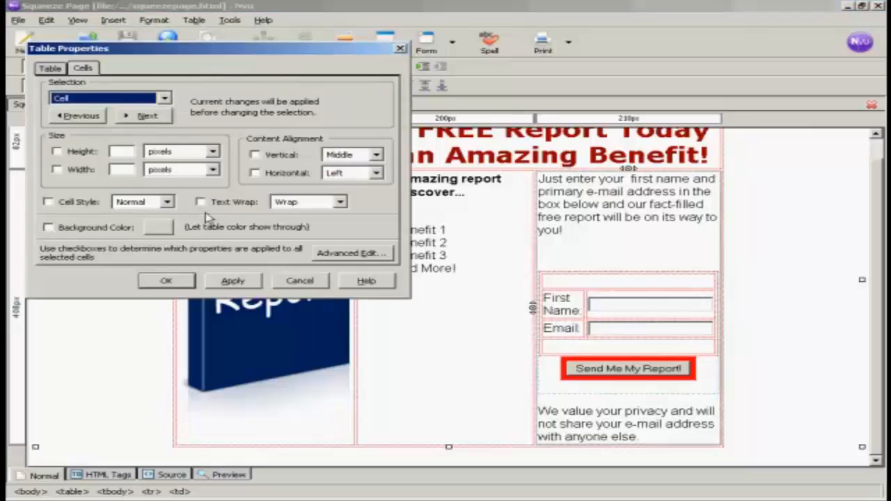
pyautogui.click(255, 155)
pyautogui.click(375, 154)
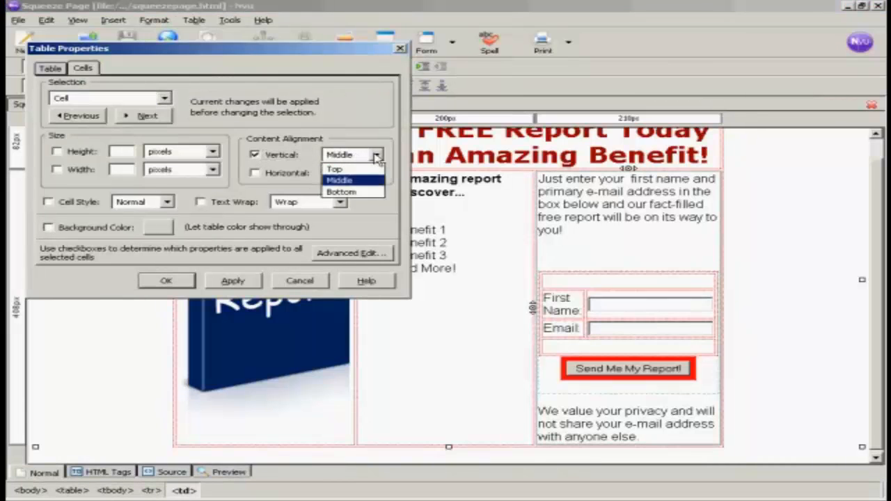
pyautogui.click(354, 170)
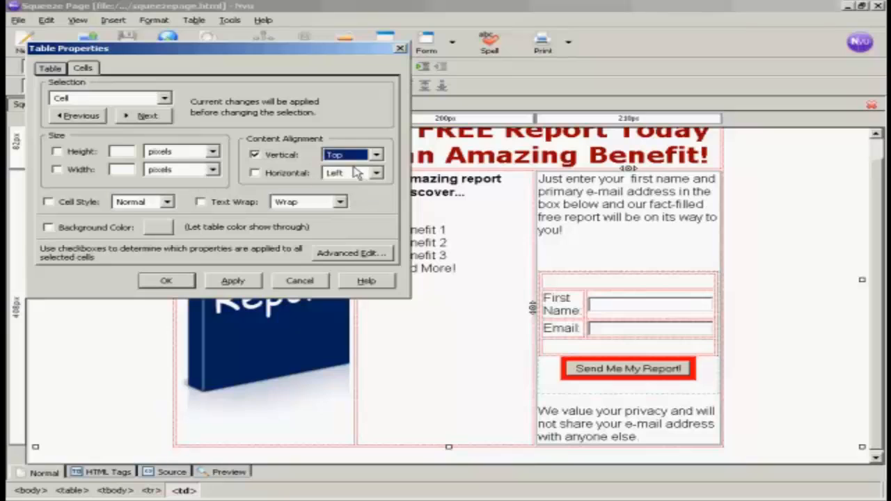
pyautogui.click(232, 282)
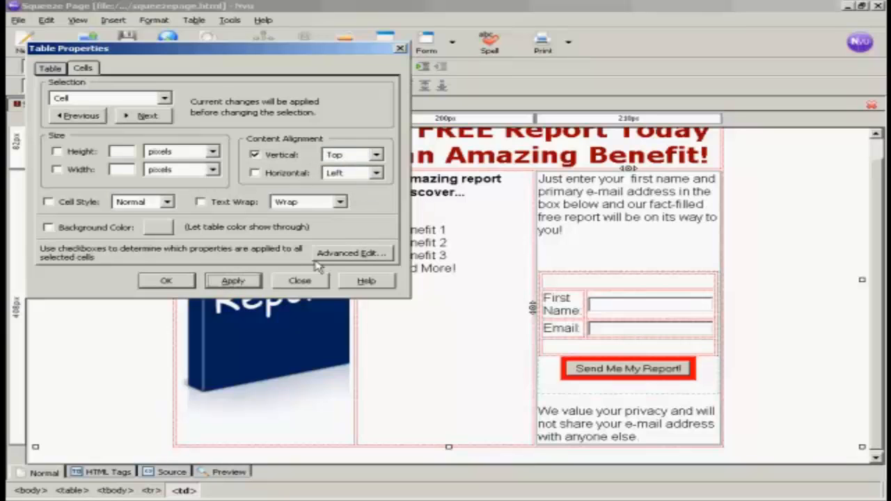
pyautogui.click(166, 282)
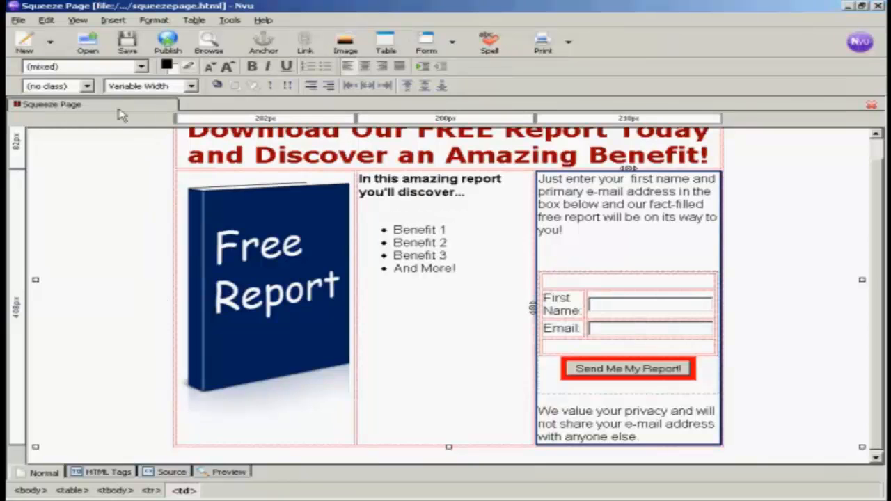
pyautogui.click(127, 42)
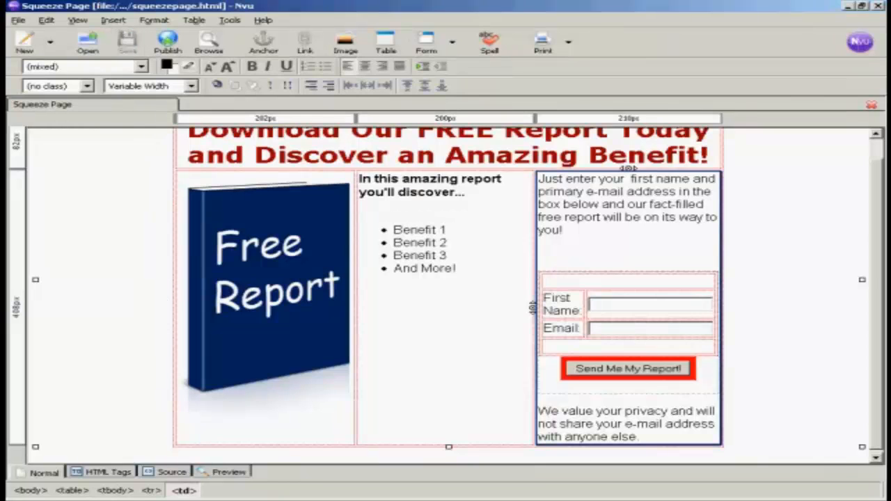
pyautogui.hotkey('alt', 'Tab')
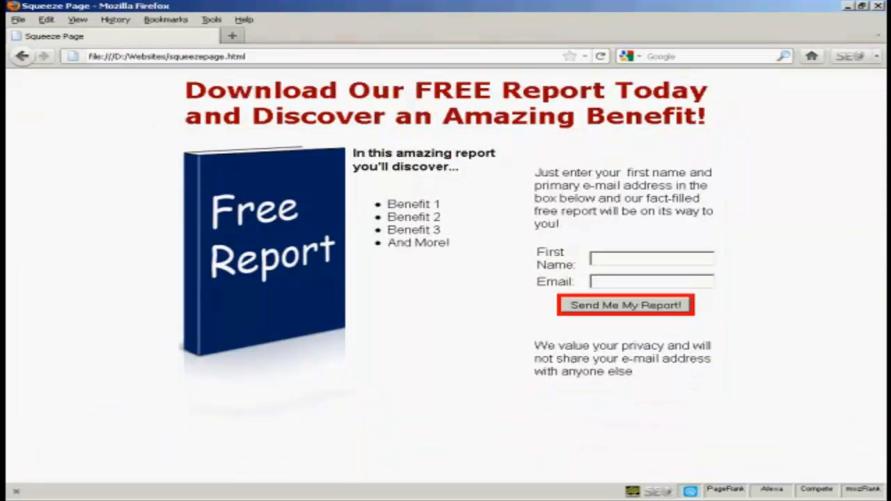
# Reload the squeeze page in Firefox to check the raised right column, then return to Nvu
pyautogui.click(599, 56)
pyautogui.click(601, 57)
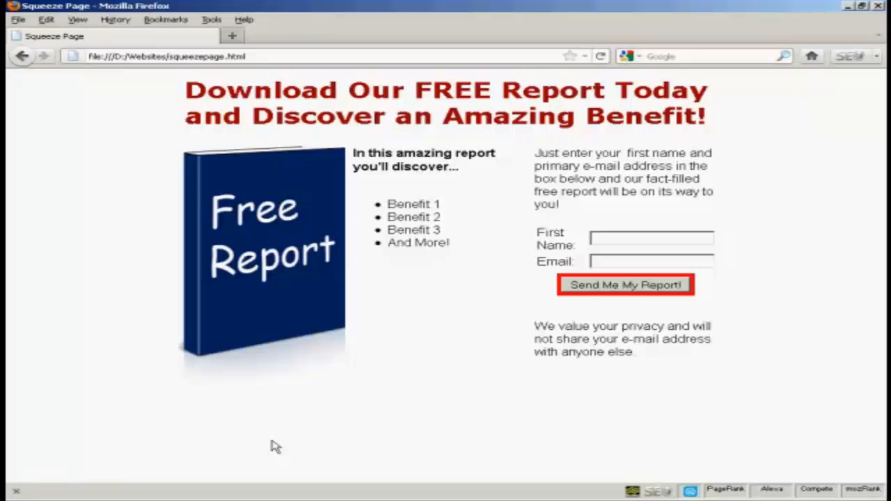
pyautogui.click(362, 500)
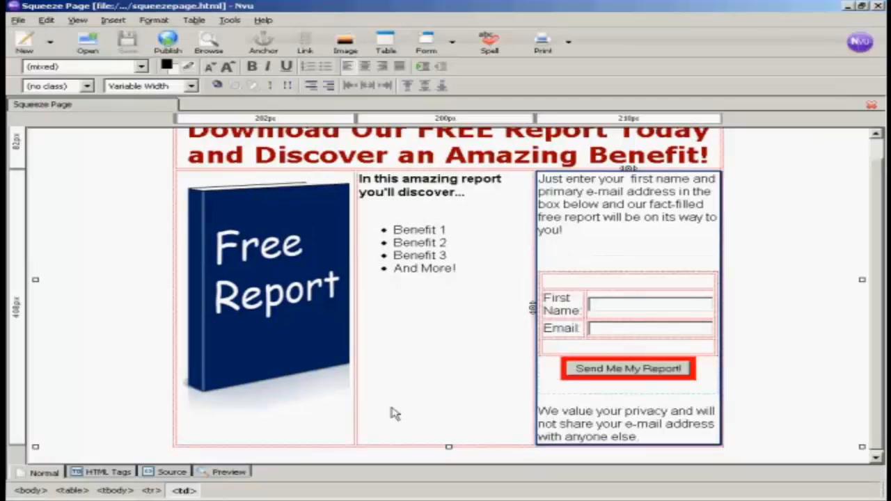
# Insert a 1×1 table on the empty line above the opt-in form
pyautogui.click(546, 261)
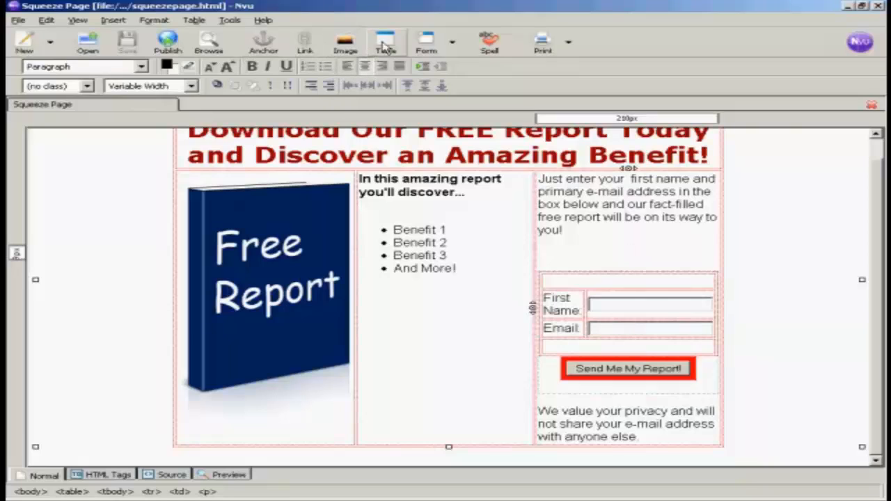
pyautogui.click(194, 21)
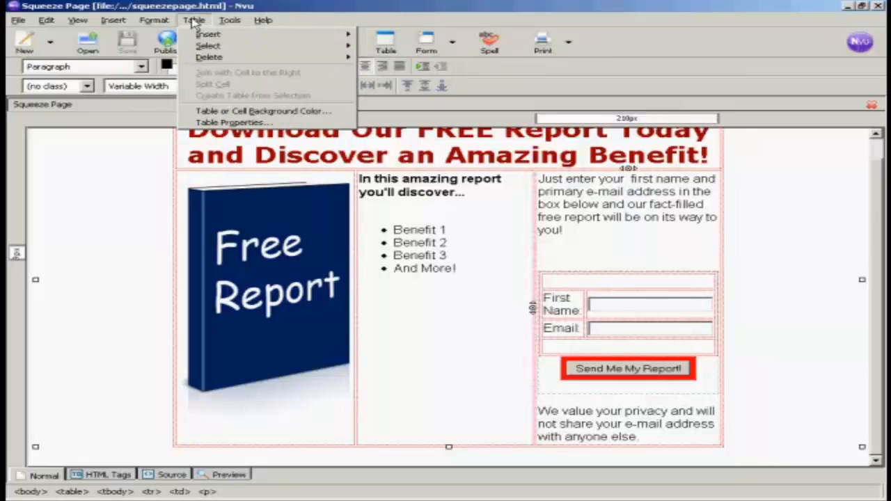
pyautogui.moveTo(202, 37)
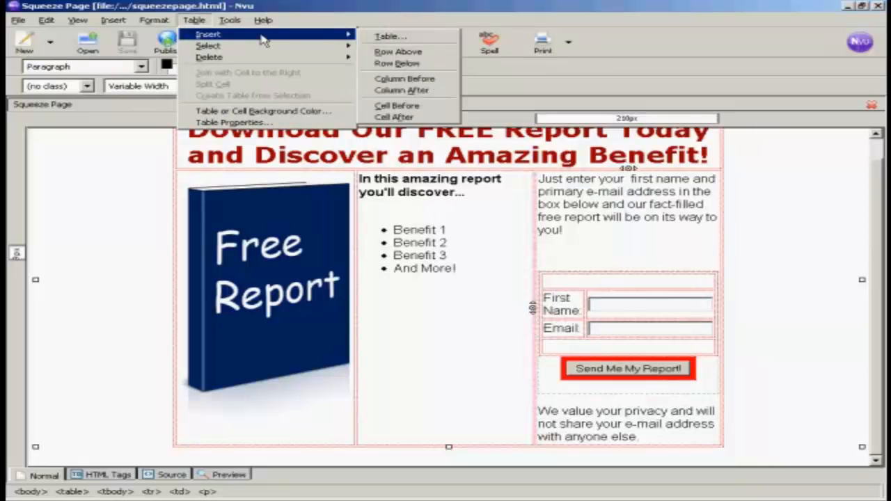
pyautogui.click(387, 37)
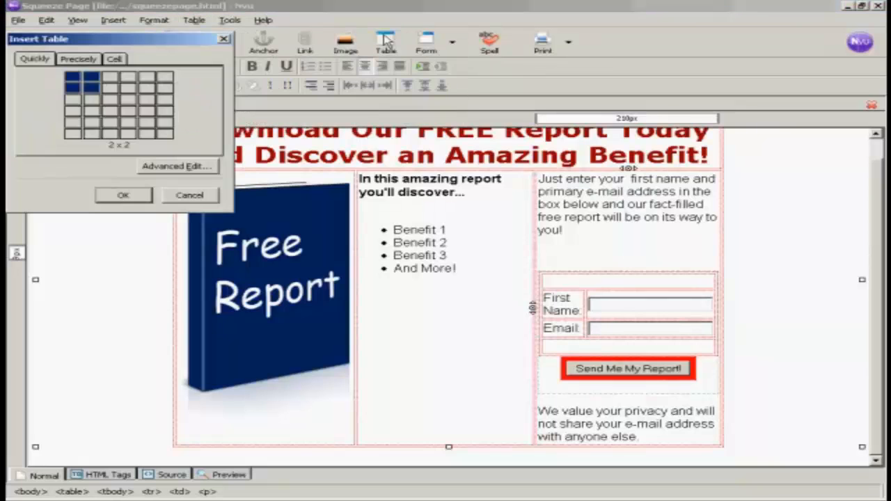
pyautogui.click(73, 79)
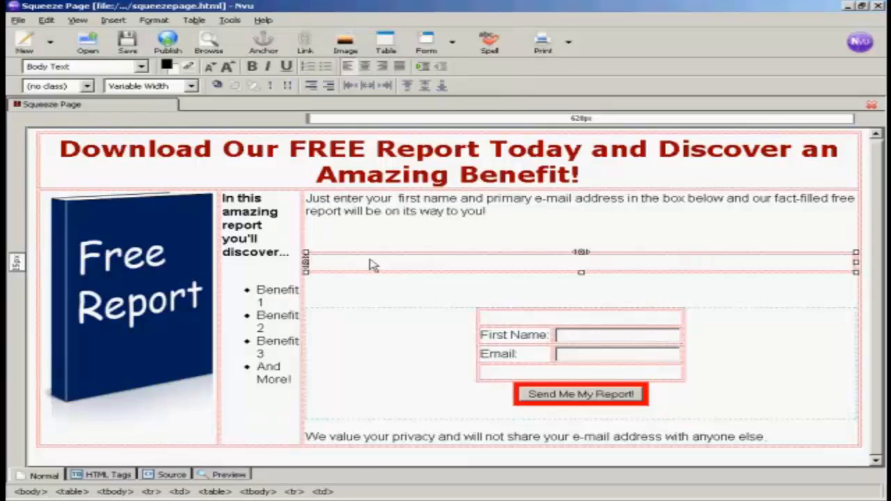
# Change the nested one-cell table's width from 640 pixels to 100% of its cell
pyautogui.click(154, 20)
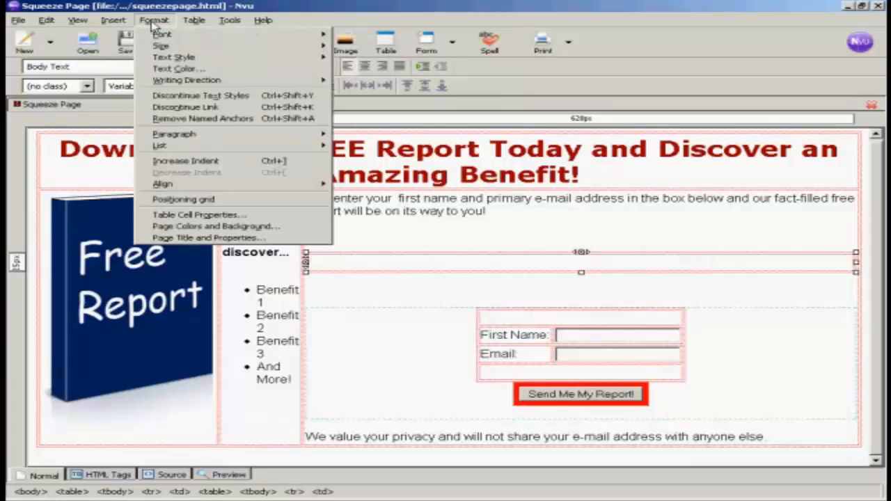
pyautogui.click(221, 216)
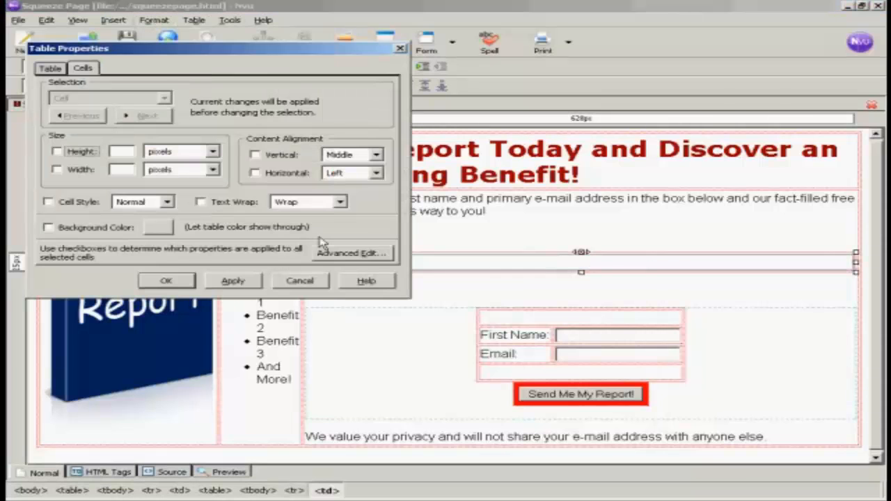
pyautogui.click(51, 69)
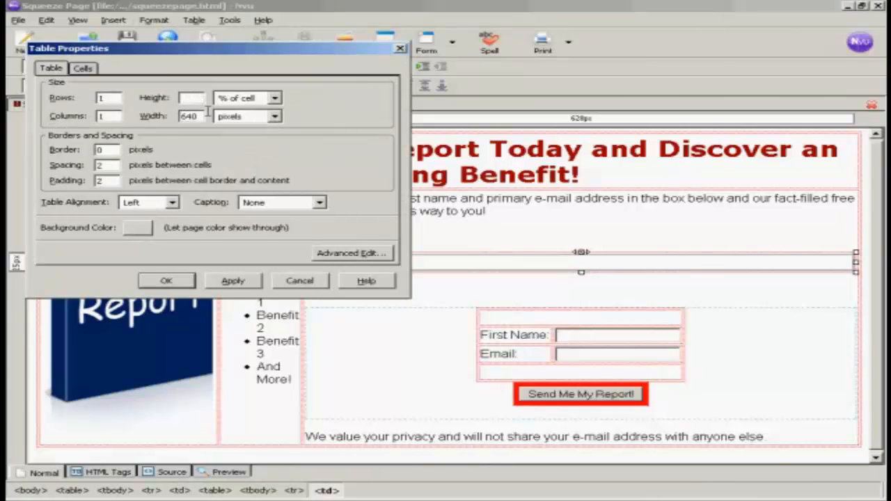
pyautogui.click(275, 117)
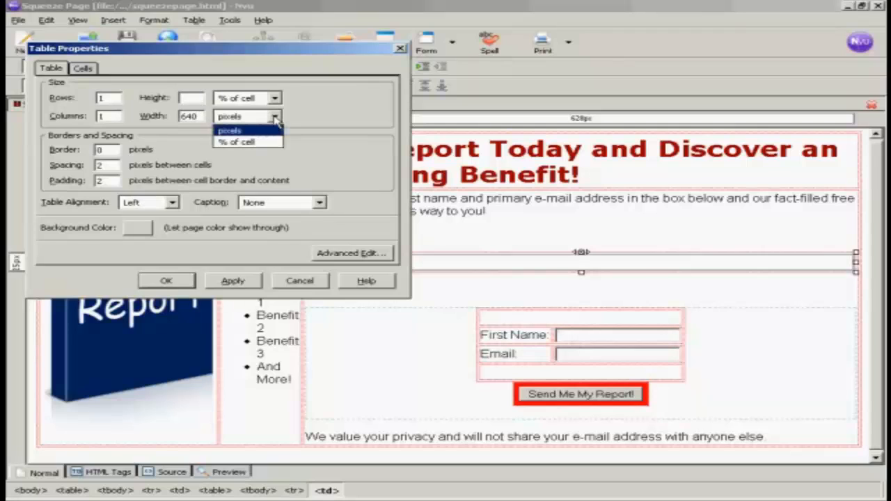
pyautogui.click(247, 142)
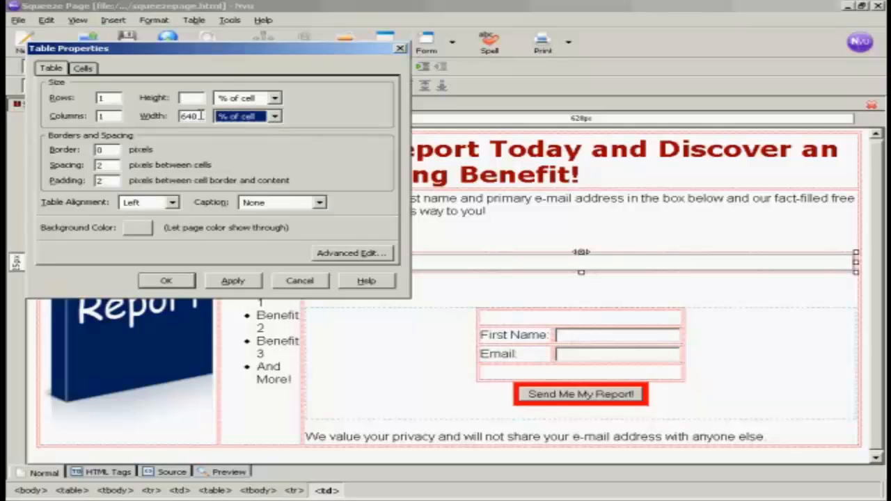
pyautogui.moveTo(201, 116); pyautogui.dragTo(180, 117)
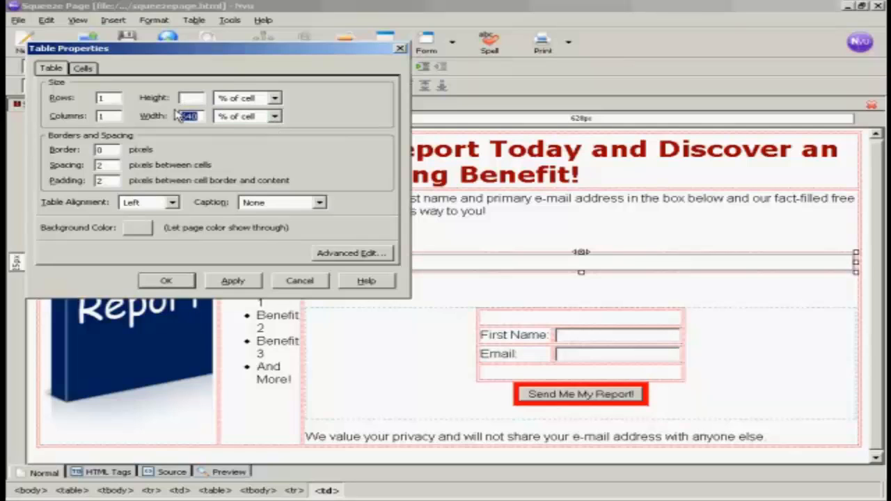
pyautogui.write('100')
pyautogui.click(229, 281)
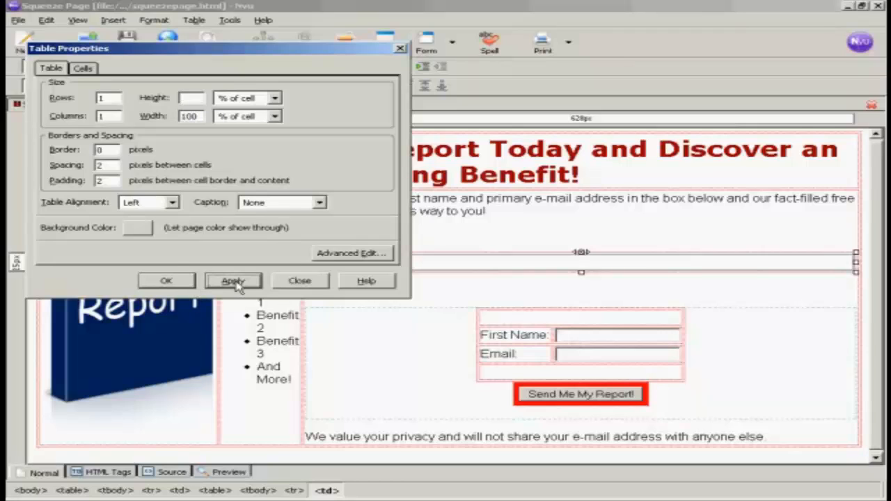
pyautogui.click(172, 282)
pyautogui.click(346, 197)
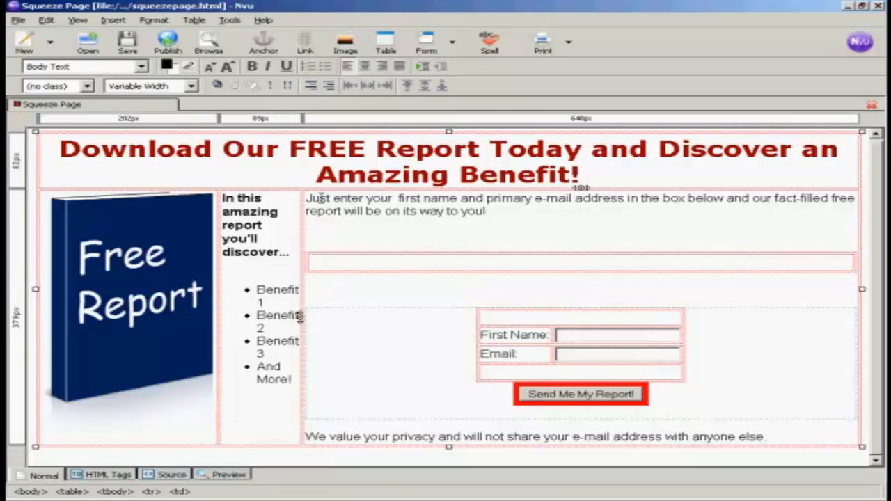
# Set the right column cell containing the intro text to 33% of the table width
pyautogui.click(306, 199)
pyautogui.click(146, 21)
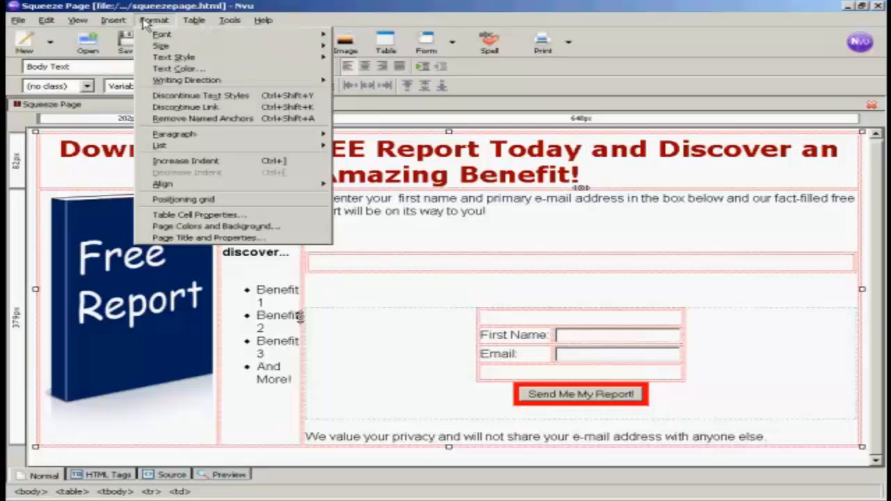
pyautogui.click(209, 215)
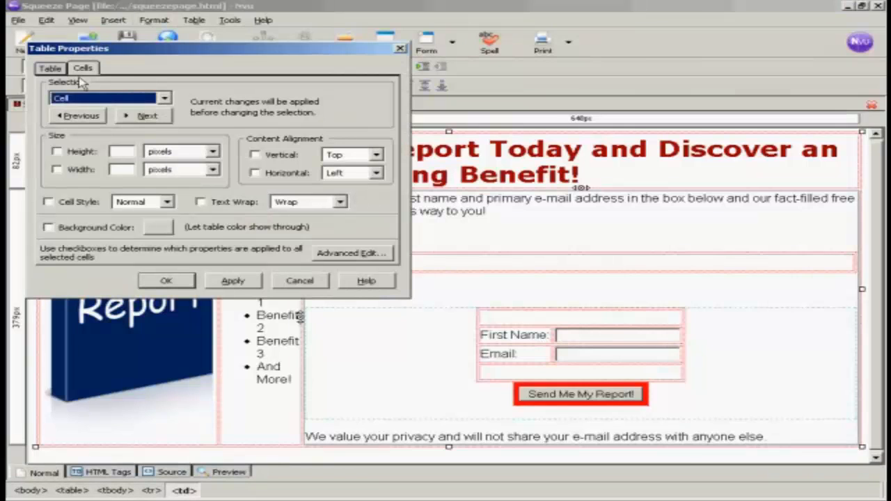
pyautogui.click(57, 170)
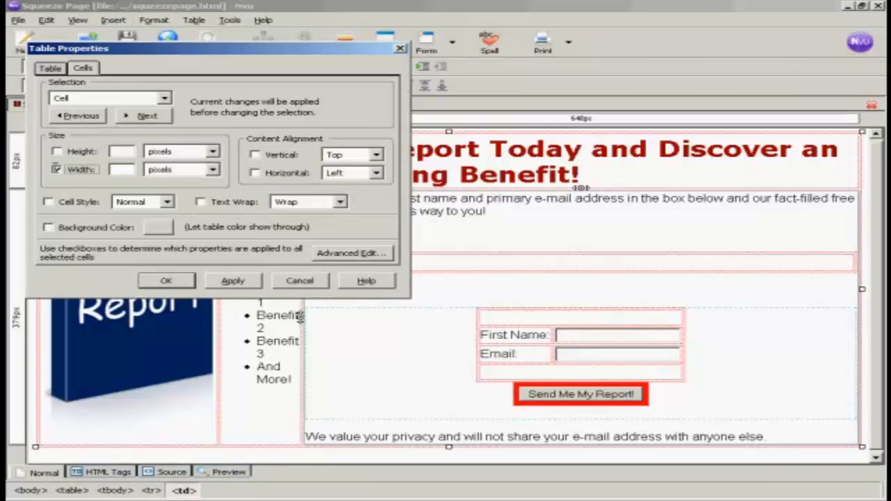
pyautogui.click(212, 170)
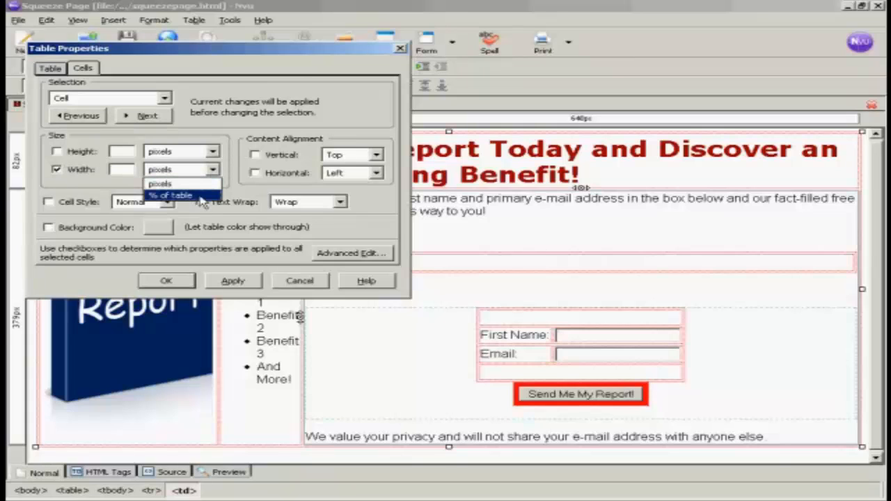
pyautogui.click(198, 197)
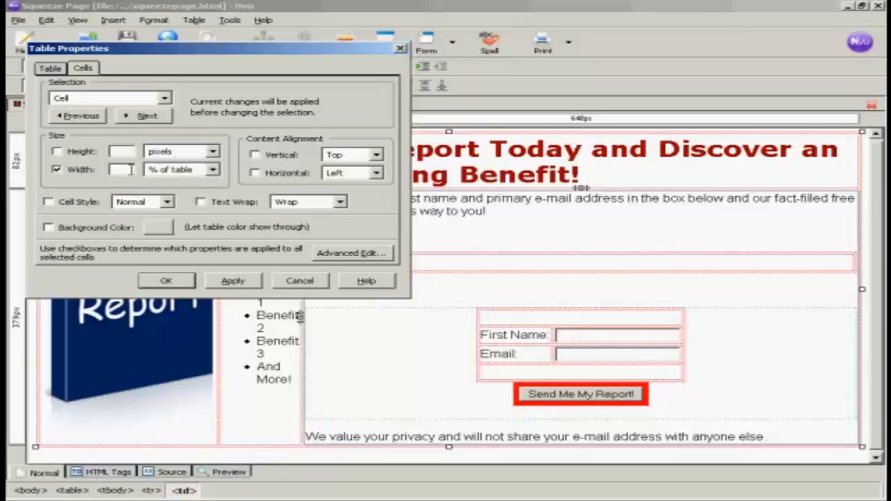
pyautogui.write('33')
pyautogui.click(235, 281)
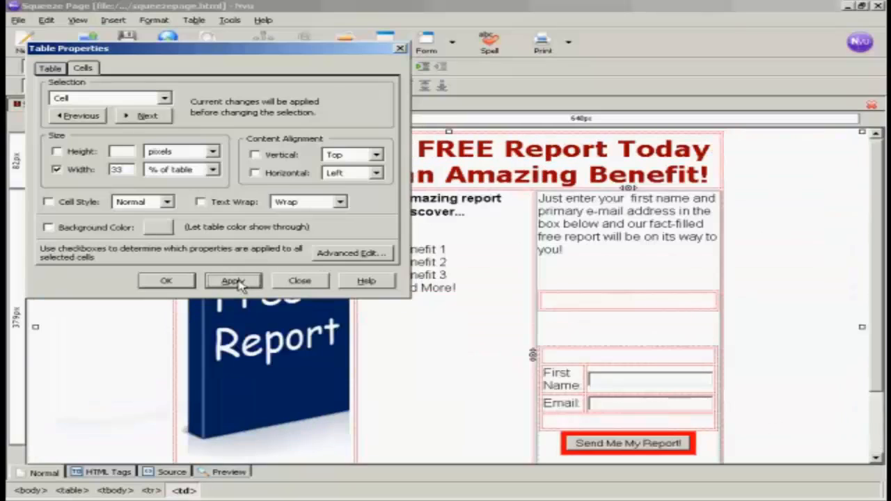
pyautogui.click(166, 281)
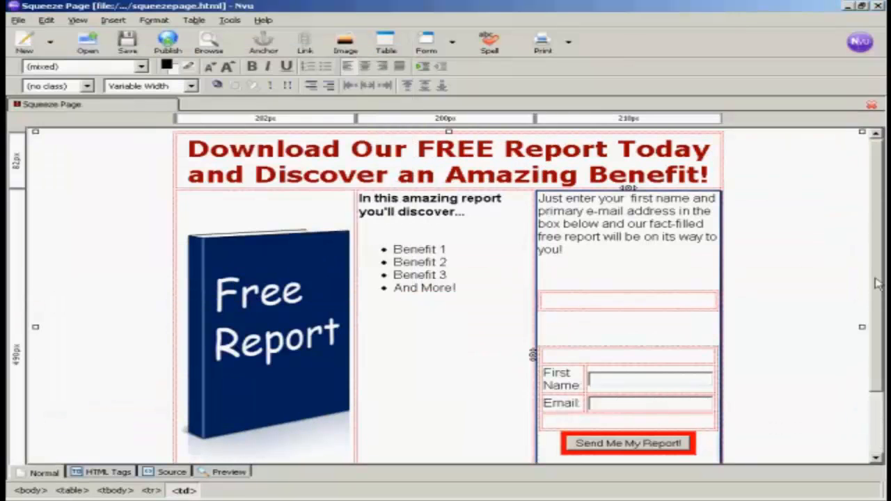
# Switch to the HTML Source view and scroll down to the nested table's code
pyautogui.moveTo(878, 282); pyautogui.dragTo(877, 361)
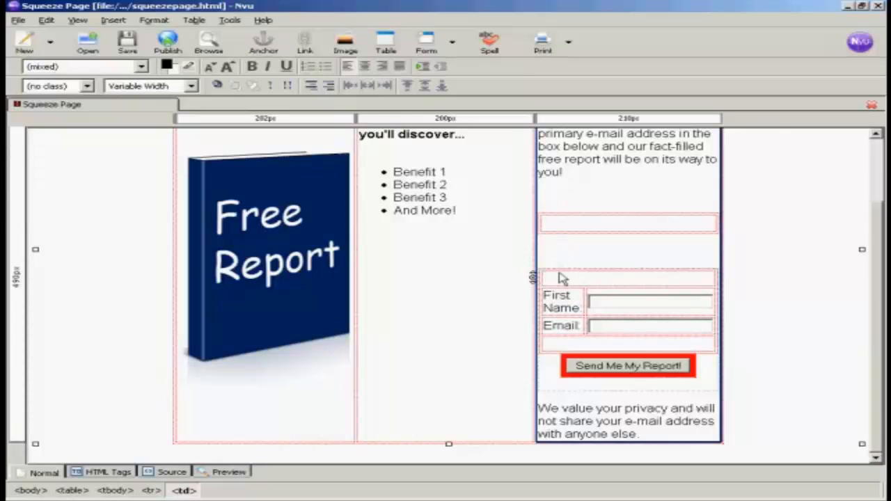
pyautogui.click(169, 473)
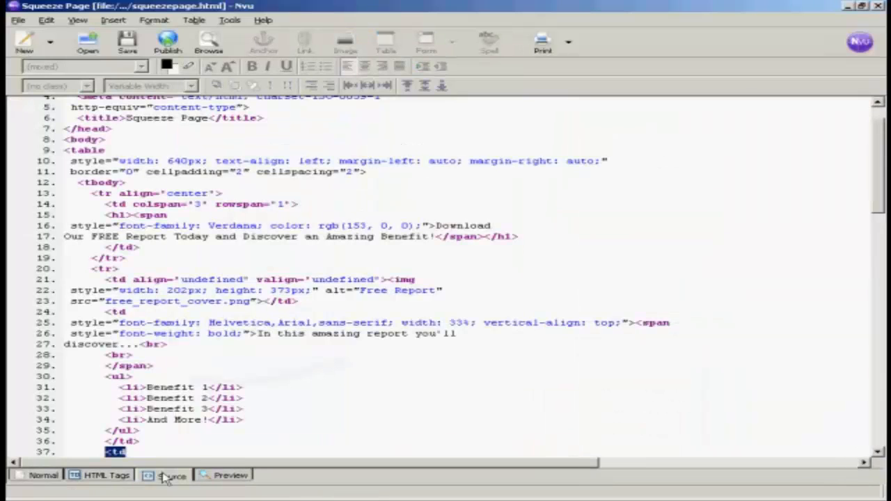
pyautogui.click(442, 314)
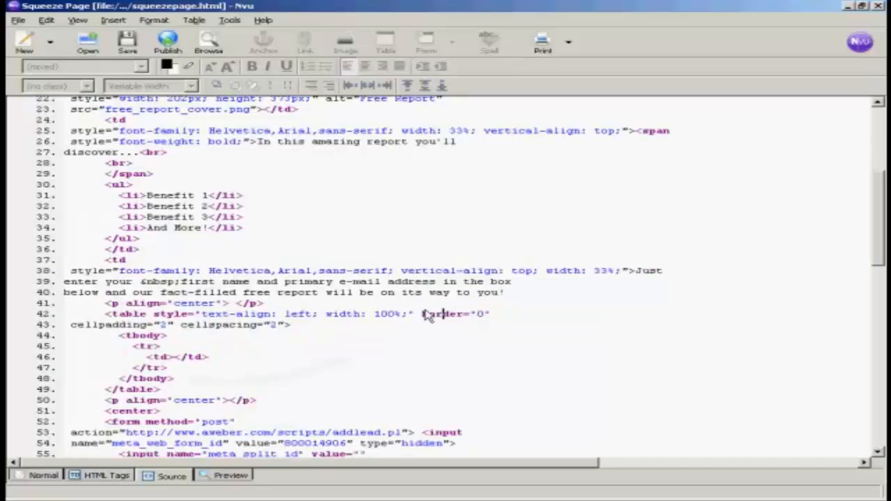
pyautogui.scroll(-4, 487, 334)
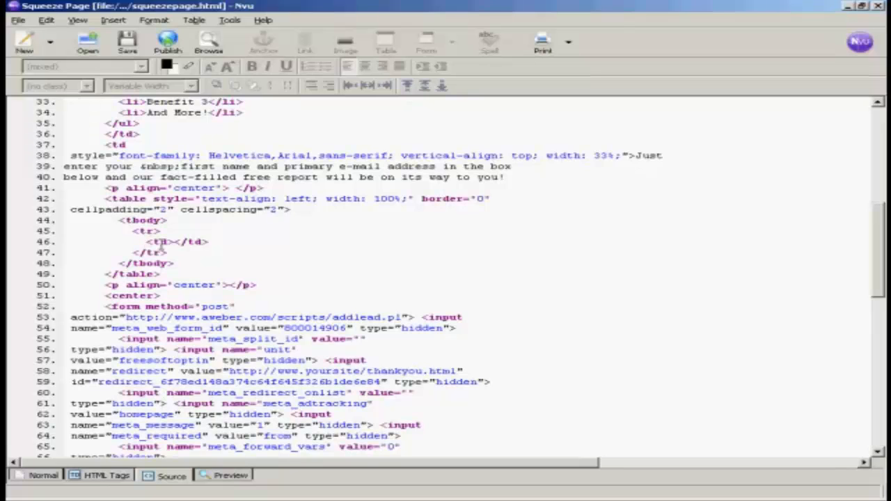
# Select the opt-in form code from line 50 through the closing </center> tag
pyautogui.click(105, 285)
pyautogui.moveTo(106, 286); pyautogui.dragTo(382, 349)
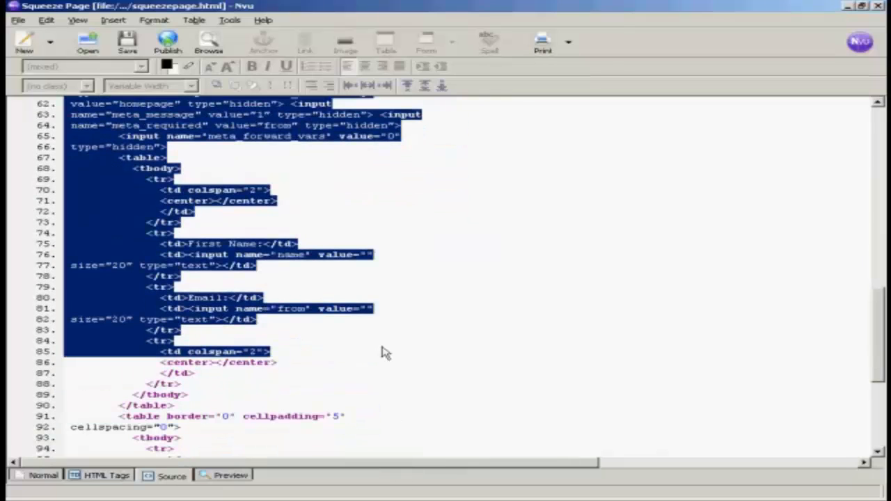
pyautogui.moveTo(387, 353); pyautogui.dragTo(381, 429)
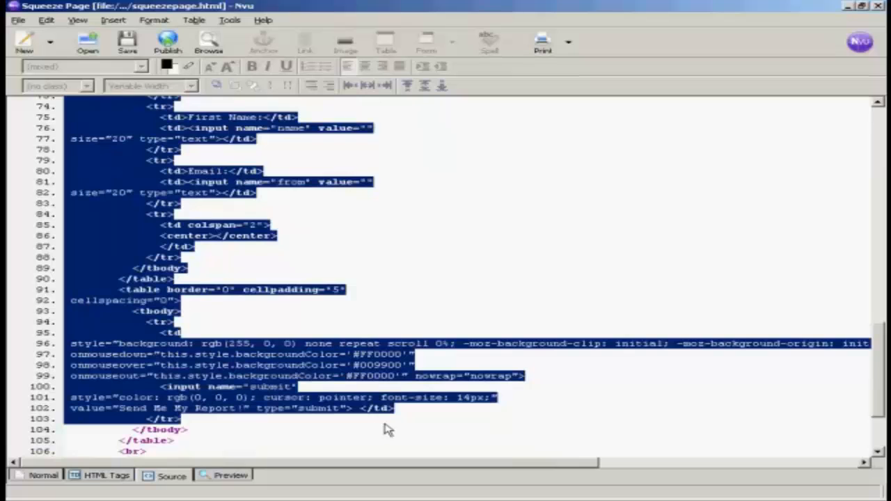
pyautogui.moveTo(393, 417); pyautogui.dragTo(351, 372)
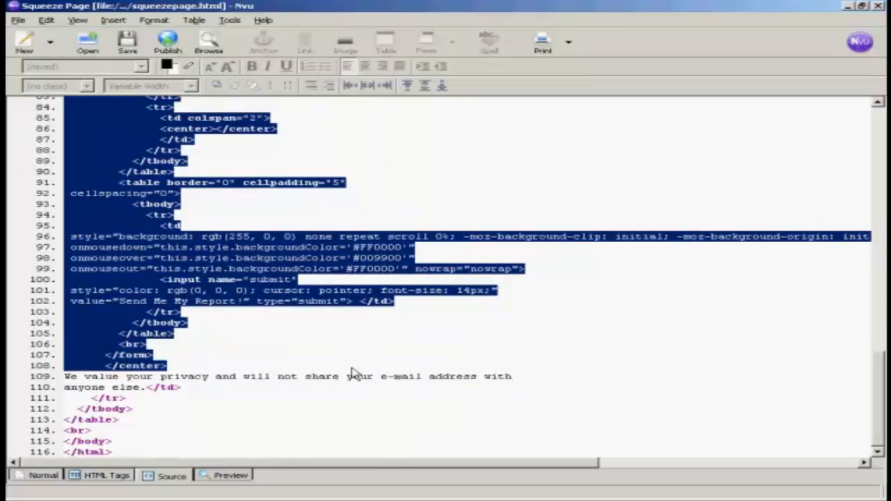
pyautogui.rightClick(121, 302)
pyautogui.rightClick(124, 328)
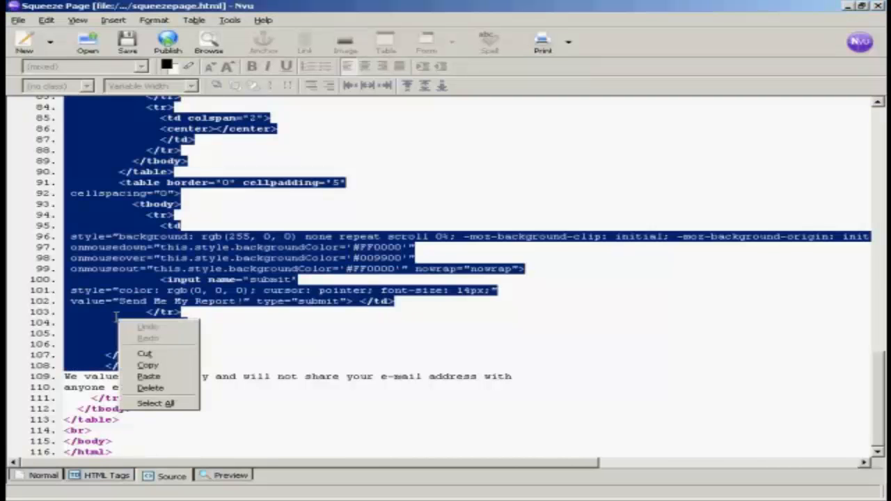
# Cut the form code, paste it between <td> and </td> on line 46, and return to Normal view
pyautogui.click(144, 354)
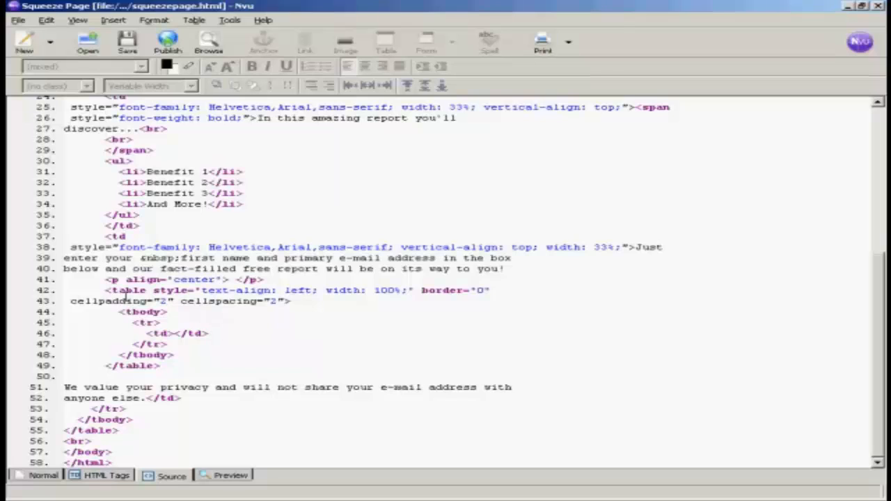
pyautogui.click(175, 334)
pyautogui.hotkey('ctrl', 'v')
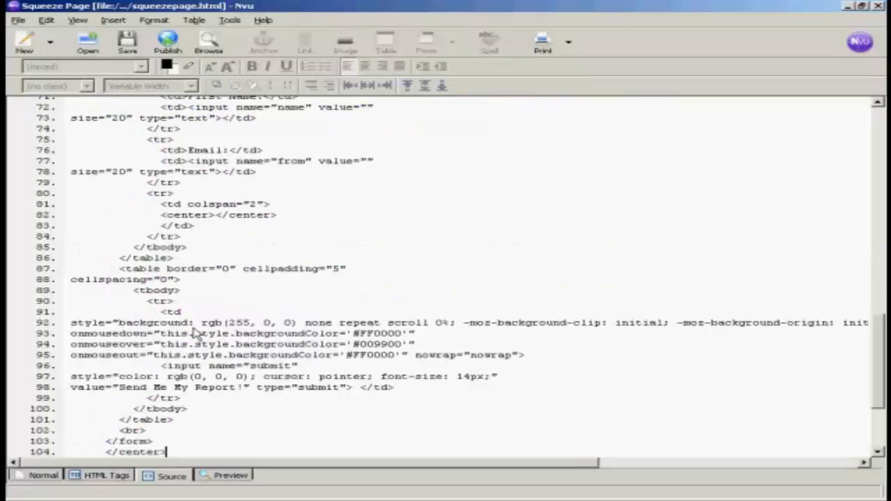
pyautogui.click(44, 475)
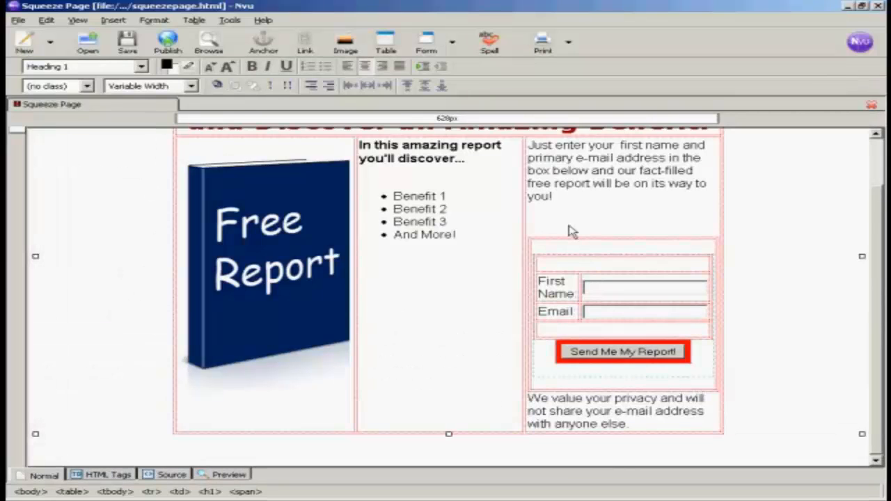
# Give the nested form table border 1, spacing 0, padding 0 and Center alignment
pyautogui.click(534, 242)
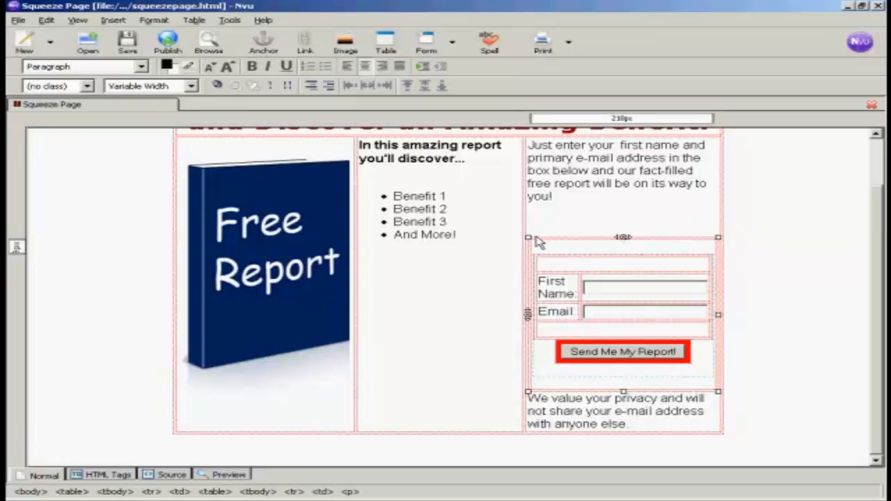
pyautogui.click(195, 20)
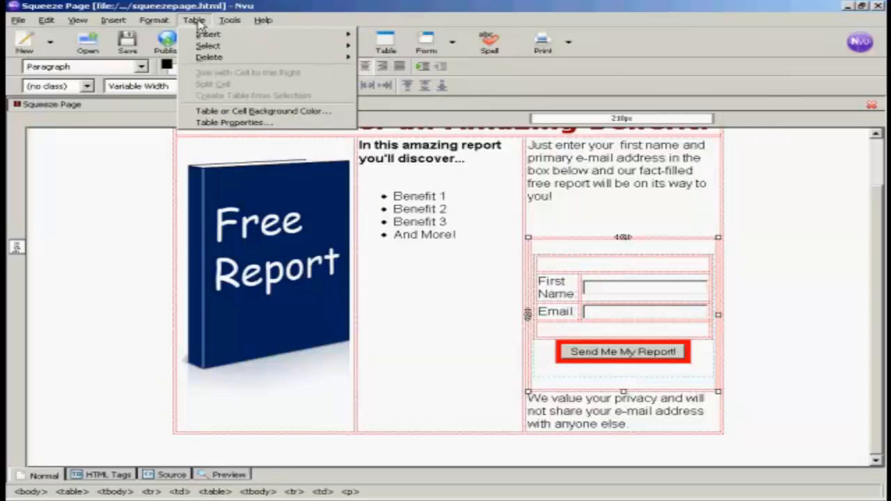
pyautogui.click(254, 123)
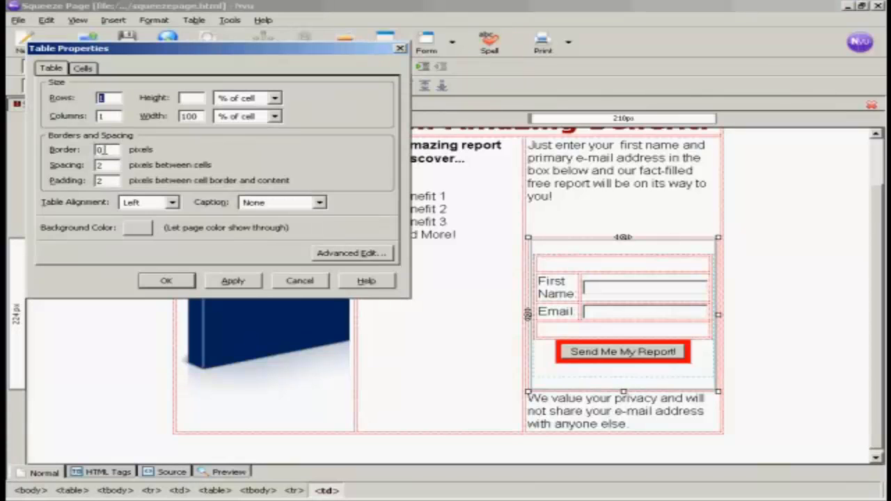
pyautogui.doubleClick(101, 149)
pyautogui.write('1')
pyautogui.doubleClick(103, 165)
pyautogui.write('0')
pyautogui.doubleClick(103, 180)
pyautogui.write('0')
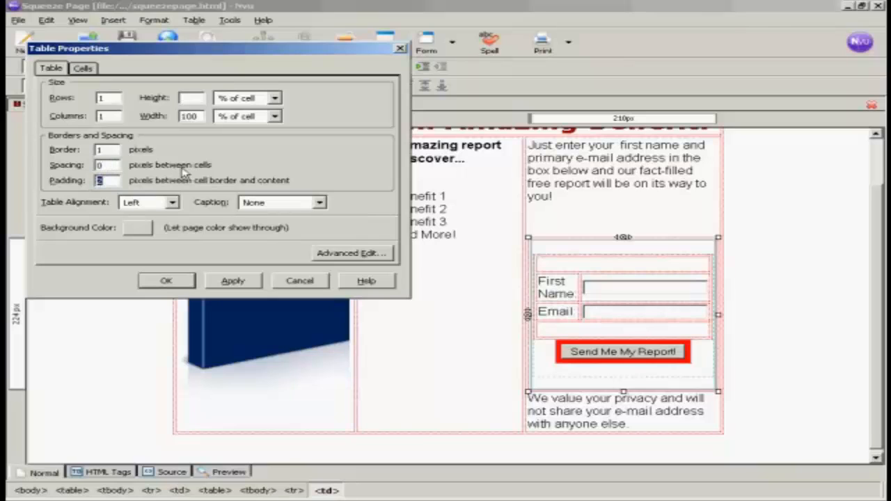
pyautogui.click(173, 202)
pyautogui.click(142, 229)
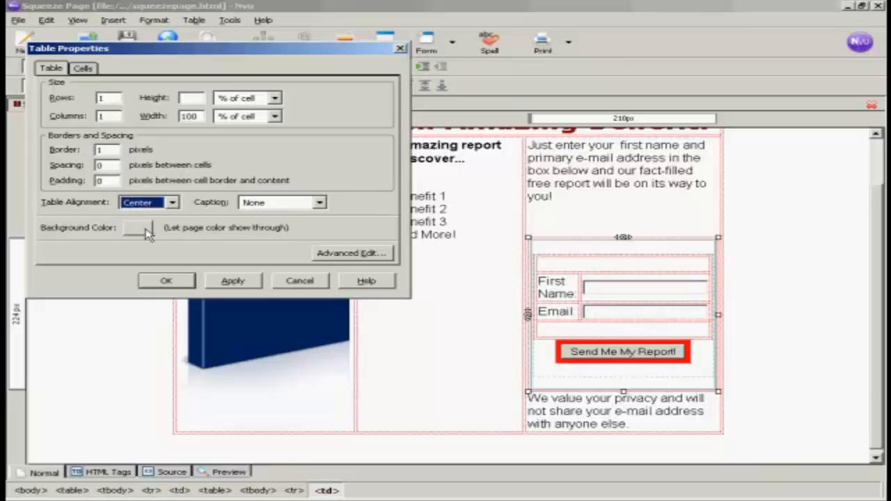
pyautogui.click(233, 282)
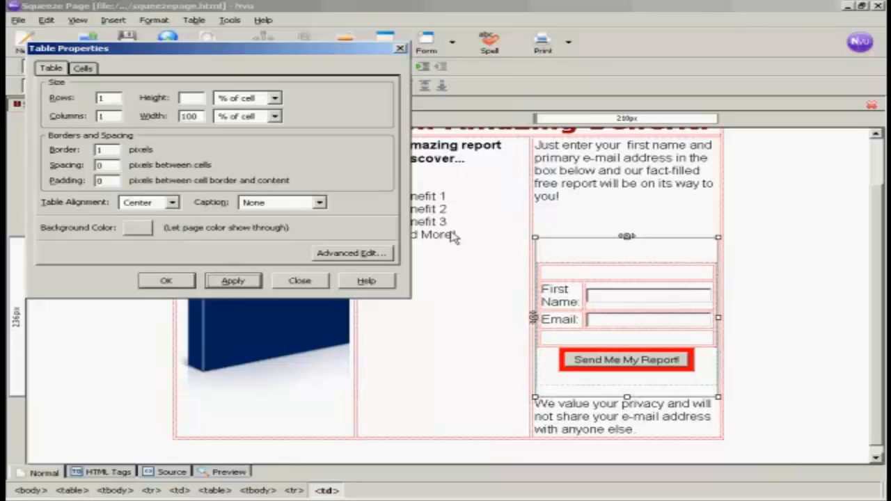
pyautogui.click(165, 281)
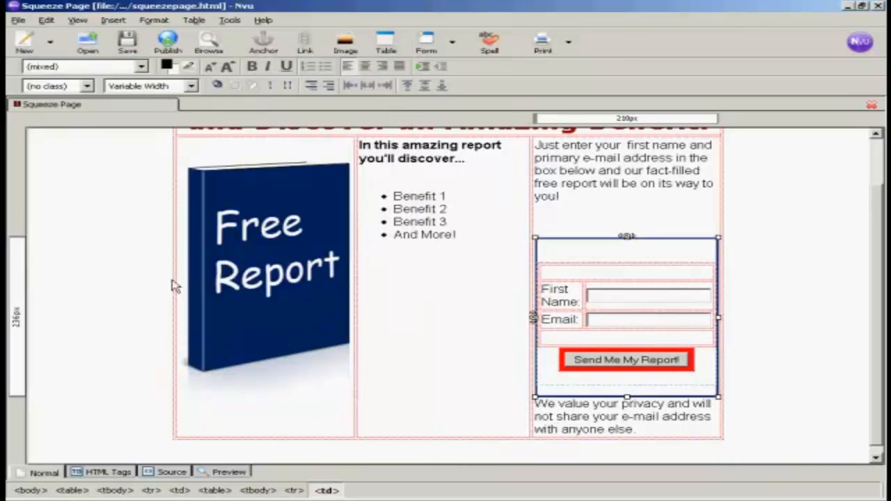
# Save squeezepage.html
pyautogui.click(559, 218)
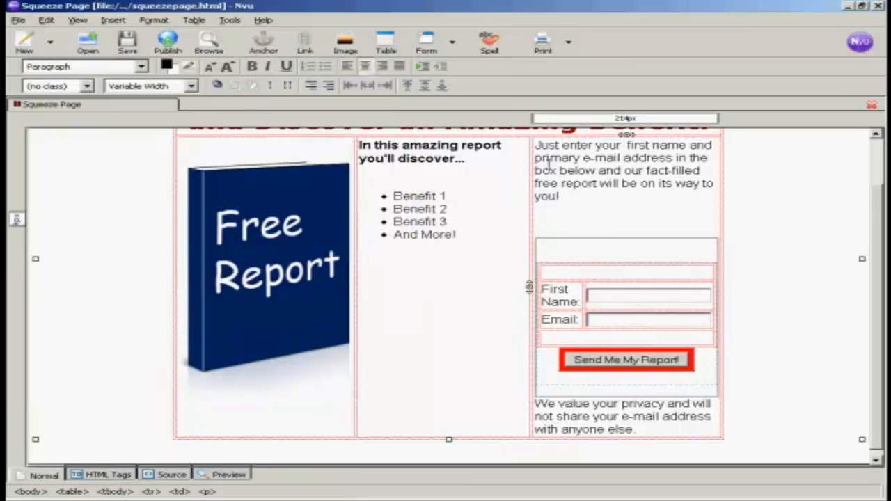
pyautogui.click(578, 252)
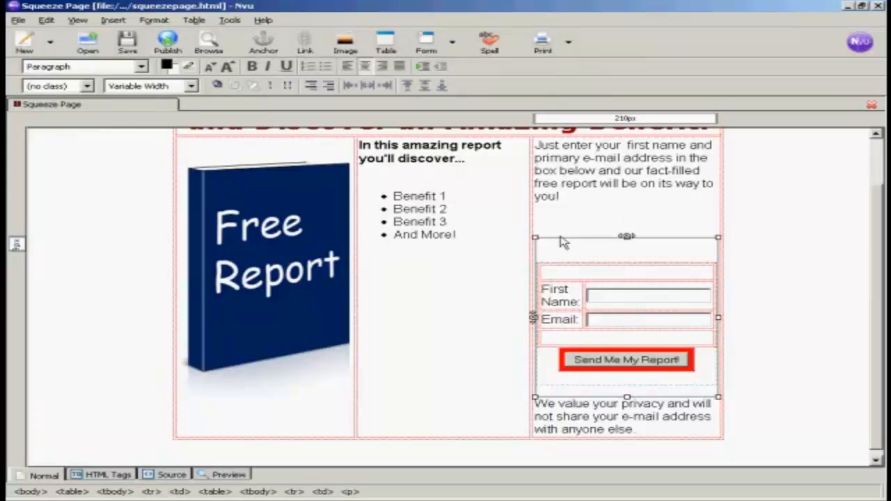
pyautogui.click(127, 41)
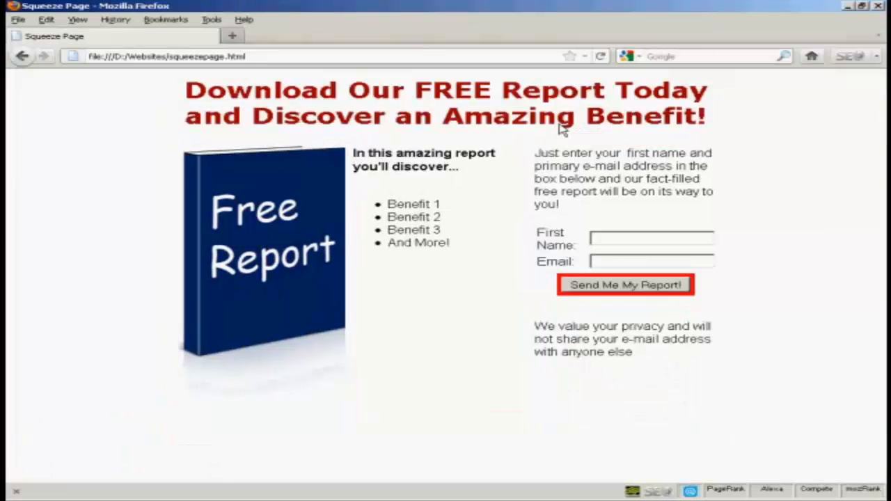
# Reload Firefox to check the bordered opt-in form, then return to Nvu
pyautogui.click(601, 56)
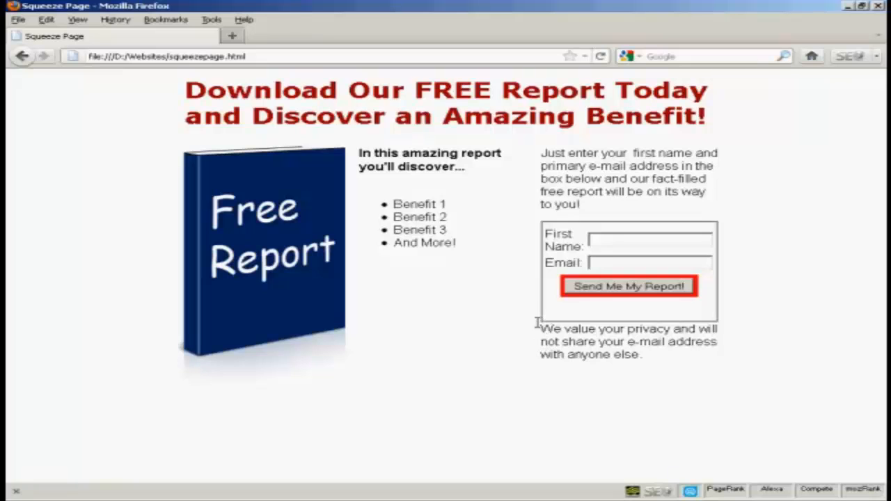
pyautogui.hotkey('alt', 'Tab')
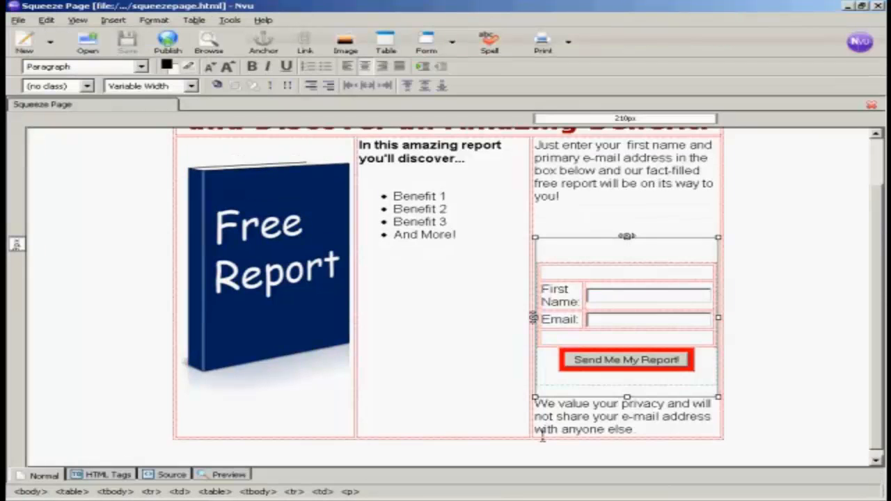
# Insert a blank line before 'We value your privacy', save, and bring Firefox forward
pyautogui.click(580, 398)
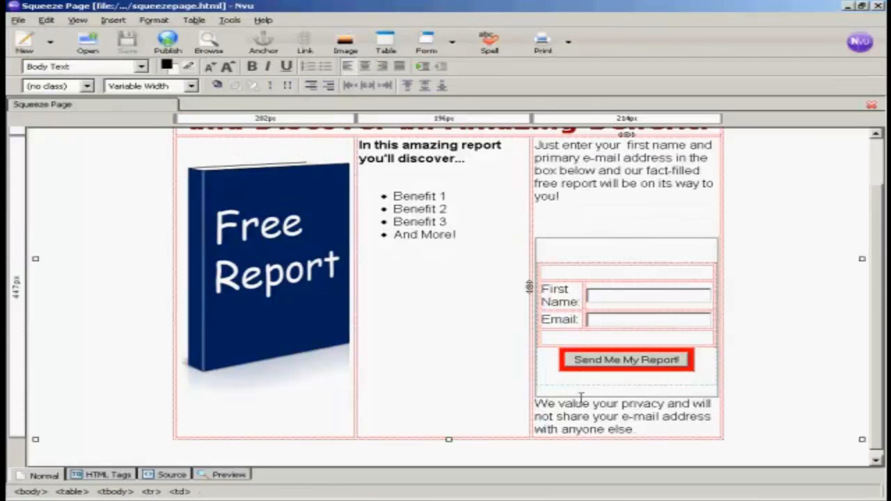
pyautogui.press('Return')
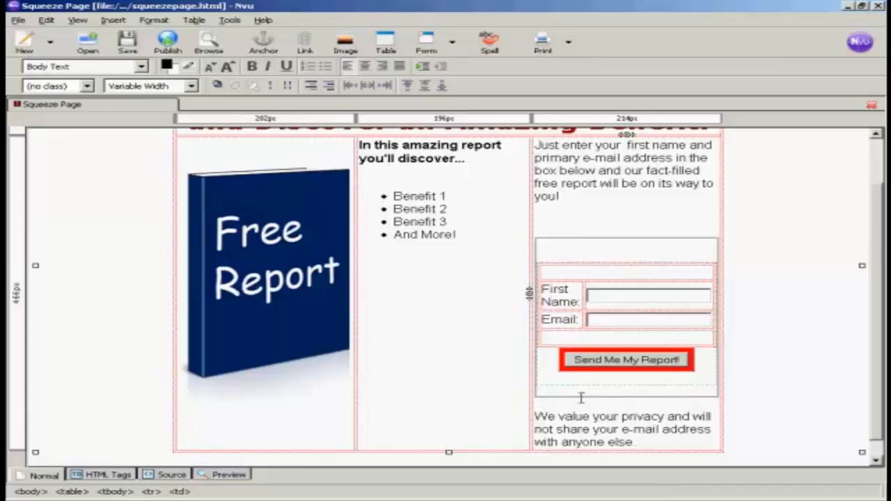
pyautogui.click(127, 43)
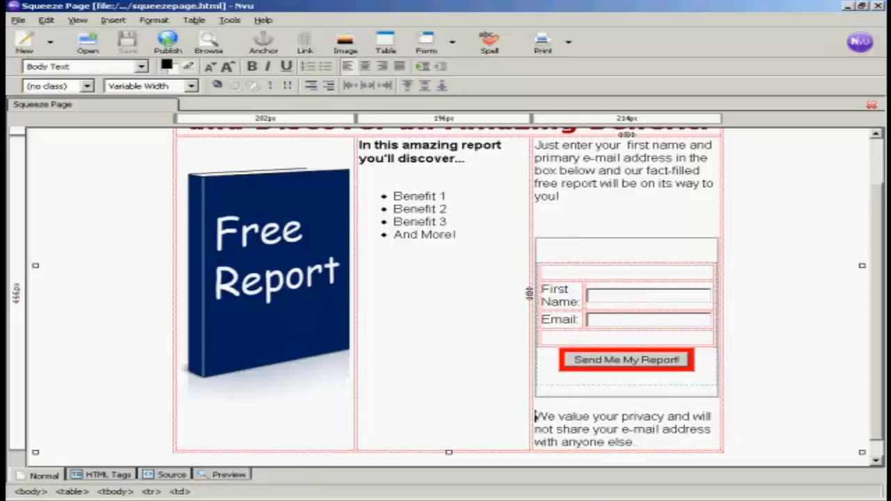
pyautogui.click(607, 499)
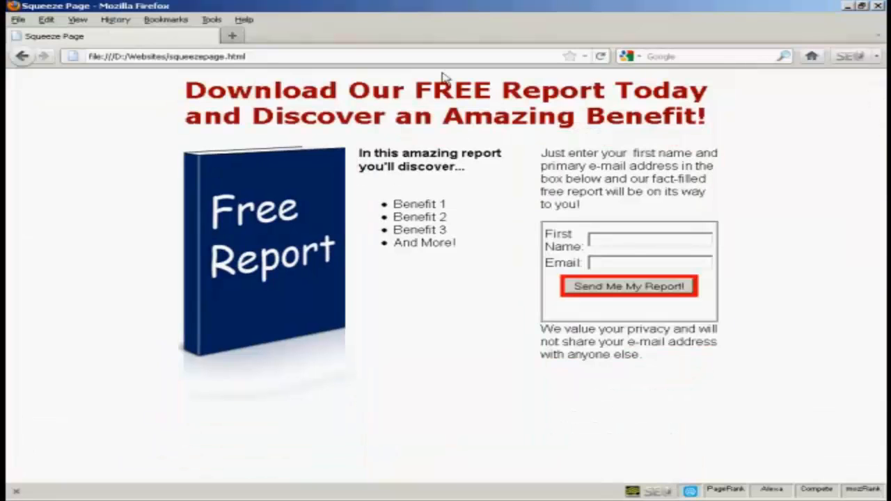
# Reload the page in Firefox to show the new gap above the privacy note
pyautogui.click(601, 58)
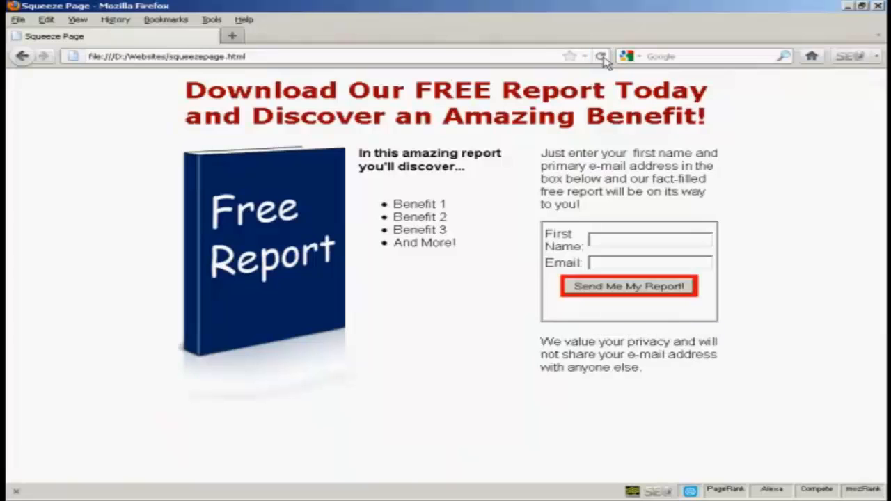
pyautogui.click(602, 59)
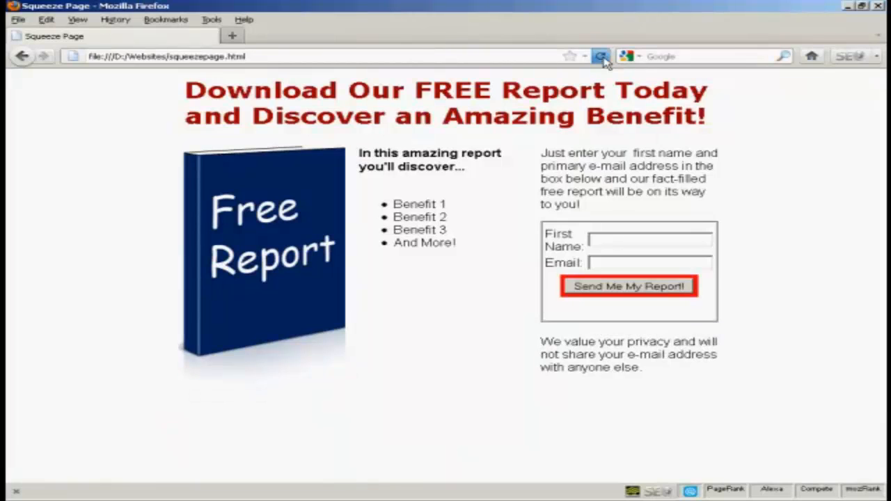